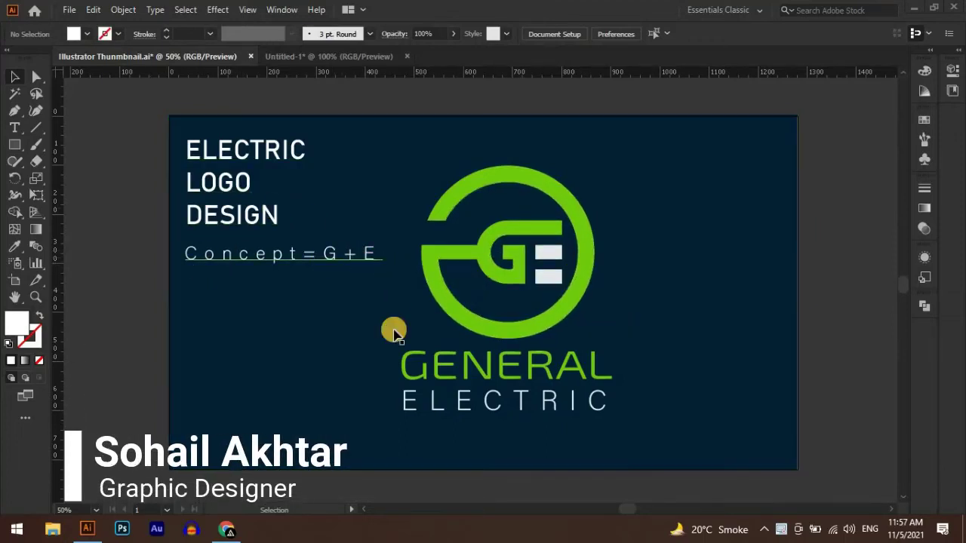
Switch from the G+E thumbnail to the blank Untitled-1 document
left_click(325, 56)
left_click_drag(338, 203, 542, 306)
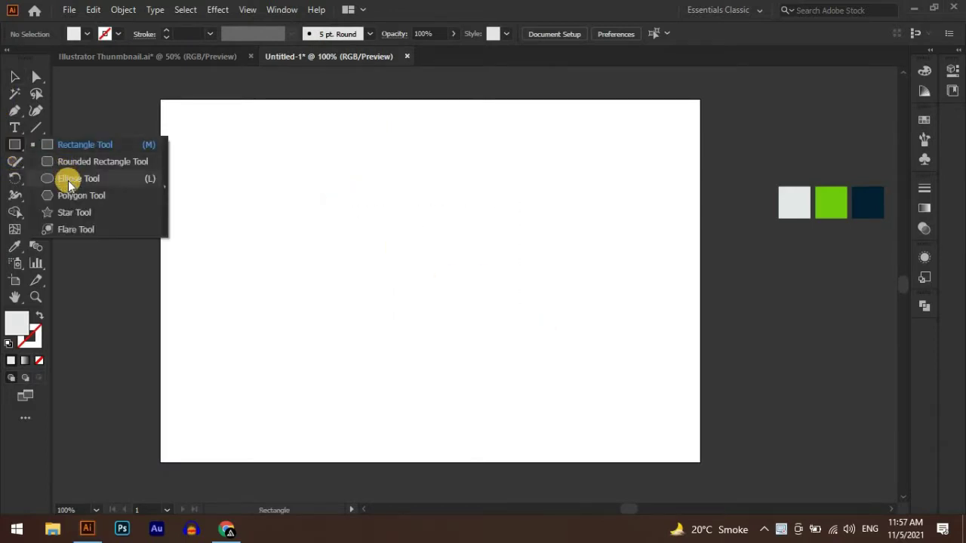
Draw a small circle near the artboard centre with no fill and a black stroke
left_click_drag(18, 151, 68, 180)
left_click(86, 35)
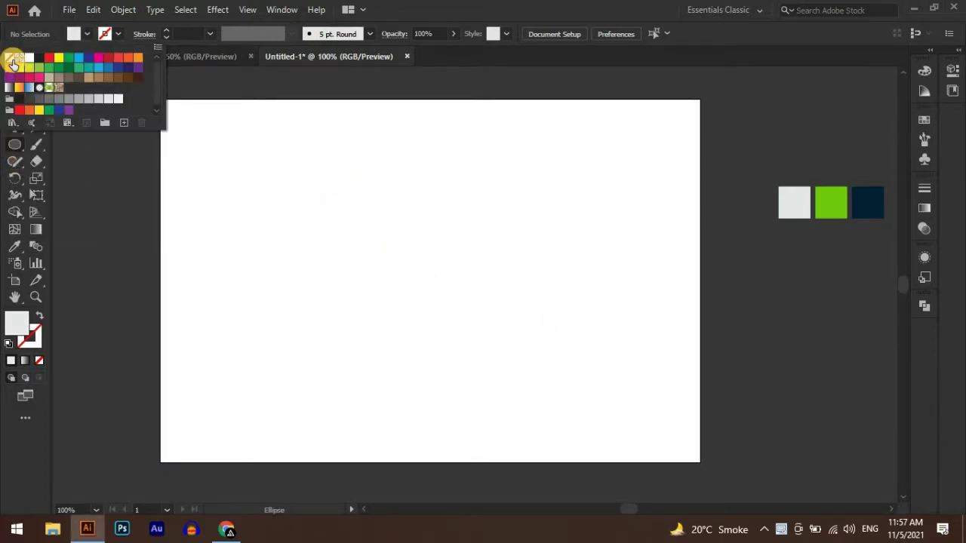
left_click(115, 38)
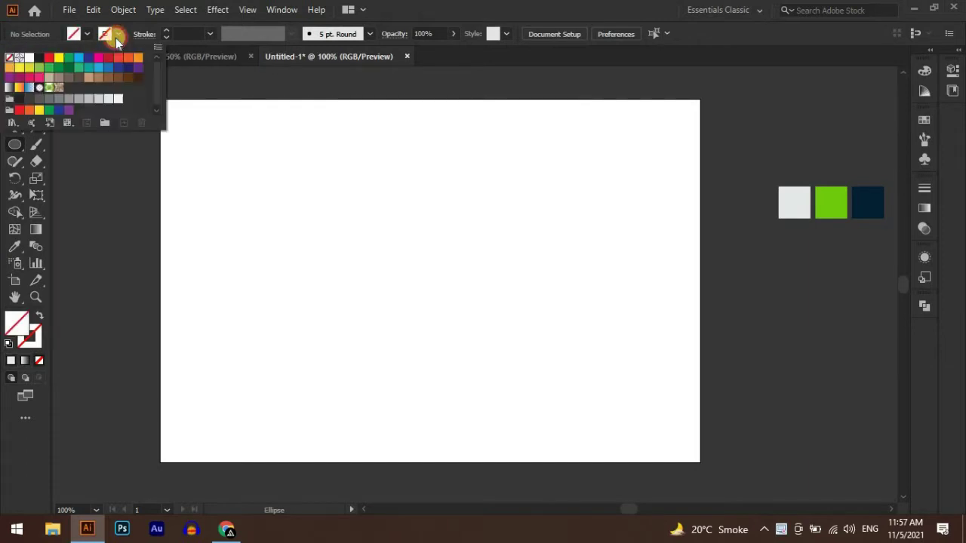
left_click(38, 58)
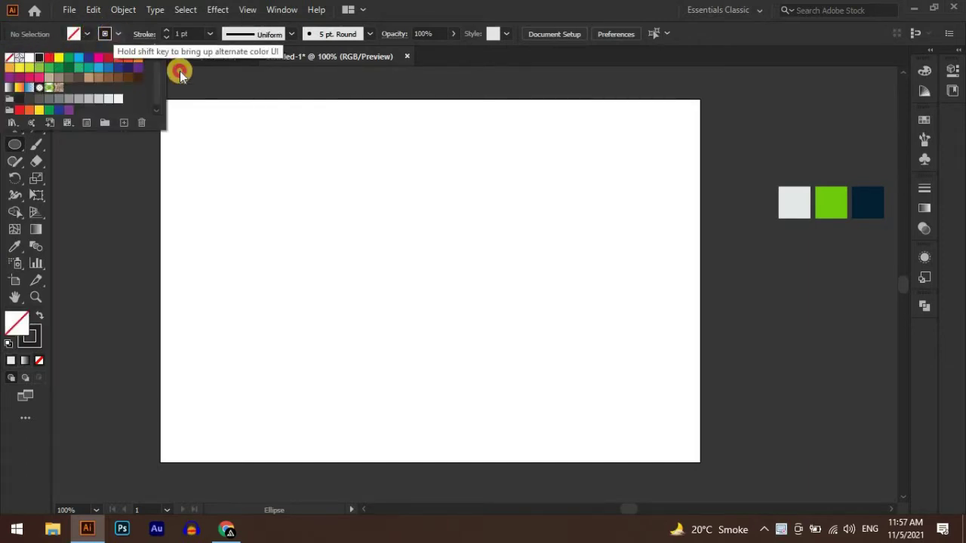
left_click_drag(423, 263, 445, 290)
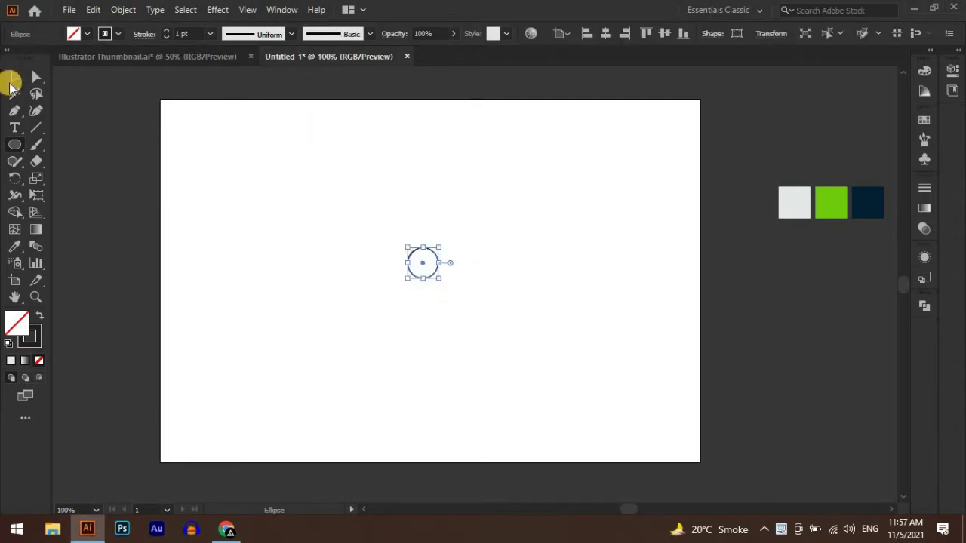
Paste a copy of the circle in front and scale it up around the same centre
left_click(93, 9)
left_click(109, 78)
left_click(93, 10)
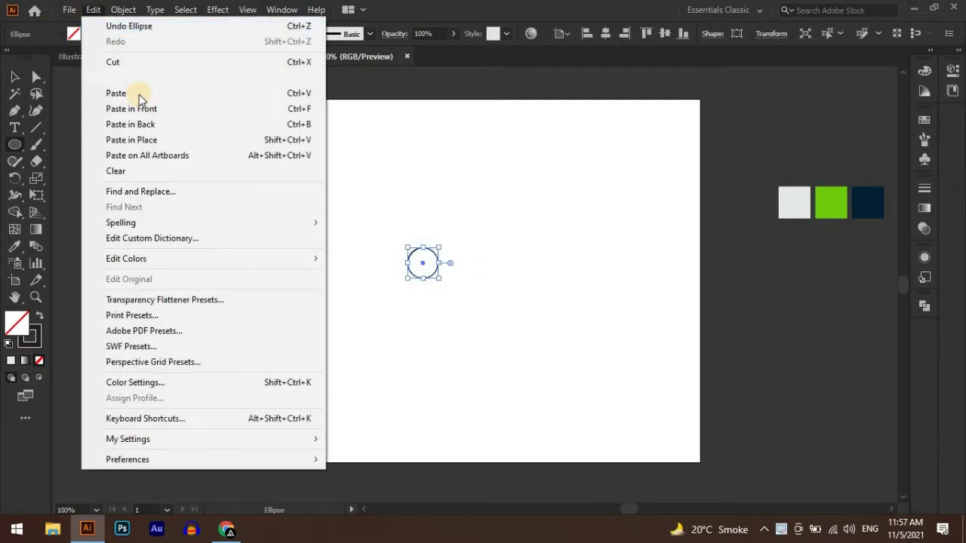
left_click(134, 109)
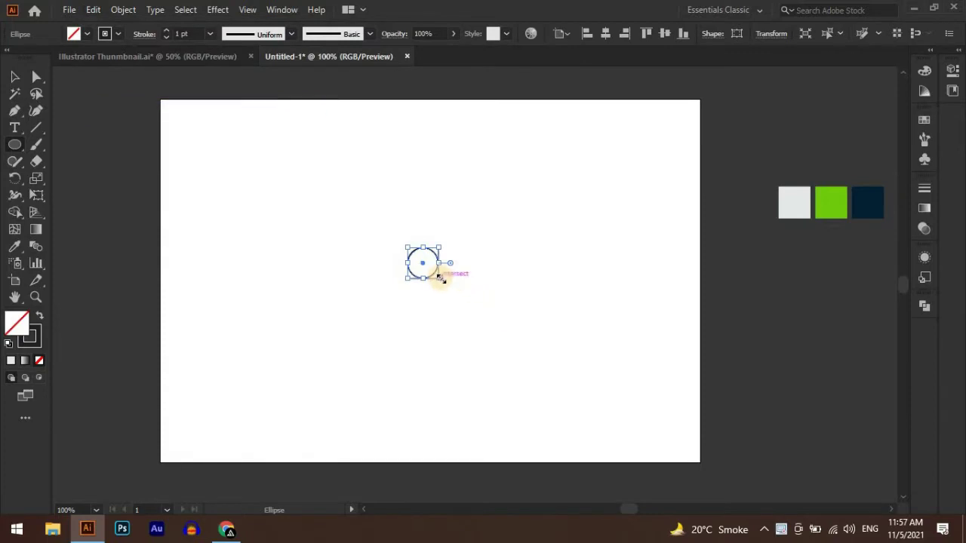
left_click_drag(440, 279, 458, 293)
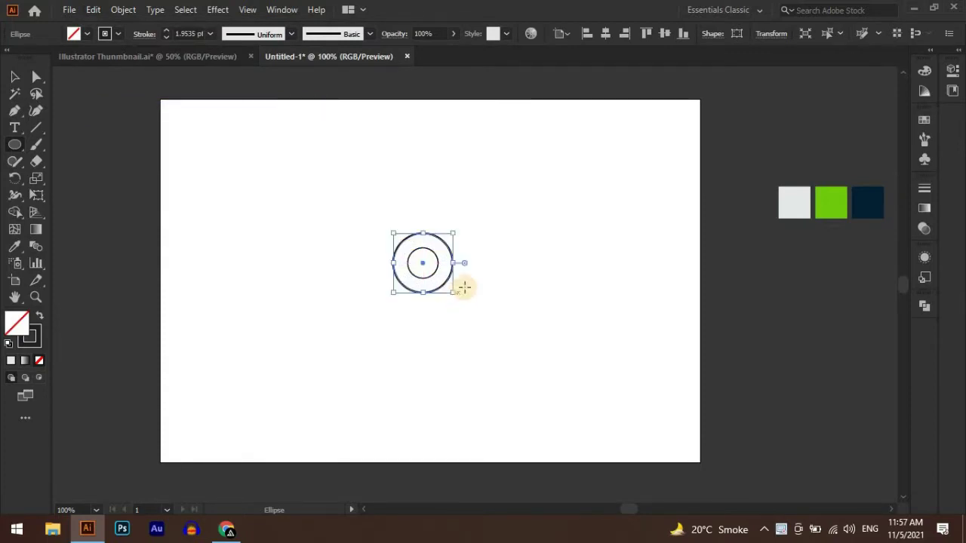
Add two more enlarged pasted-in-front copies, making four concentric circles
left_click(91, 10)
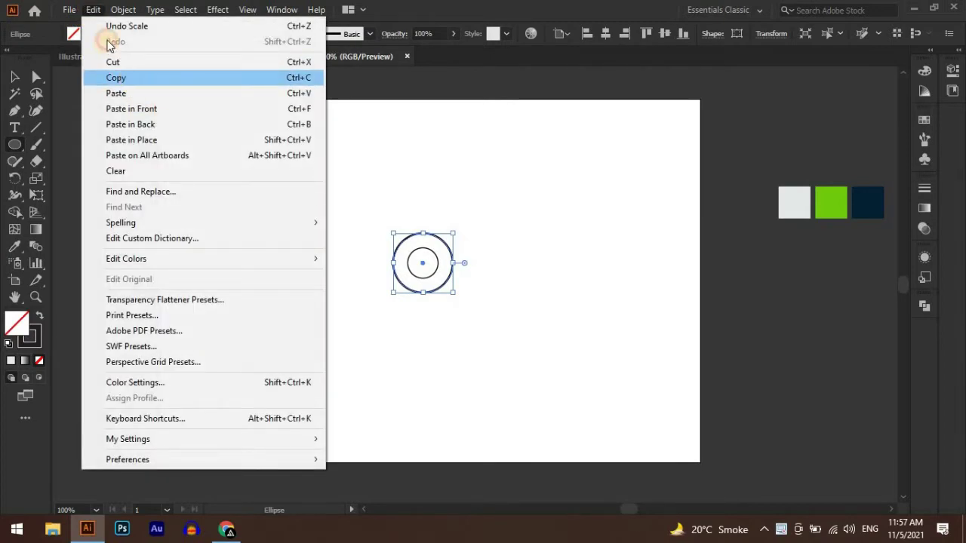
left_click(113, 75)
left_click(91, 11)
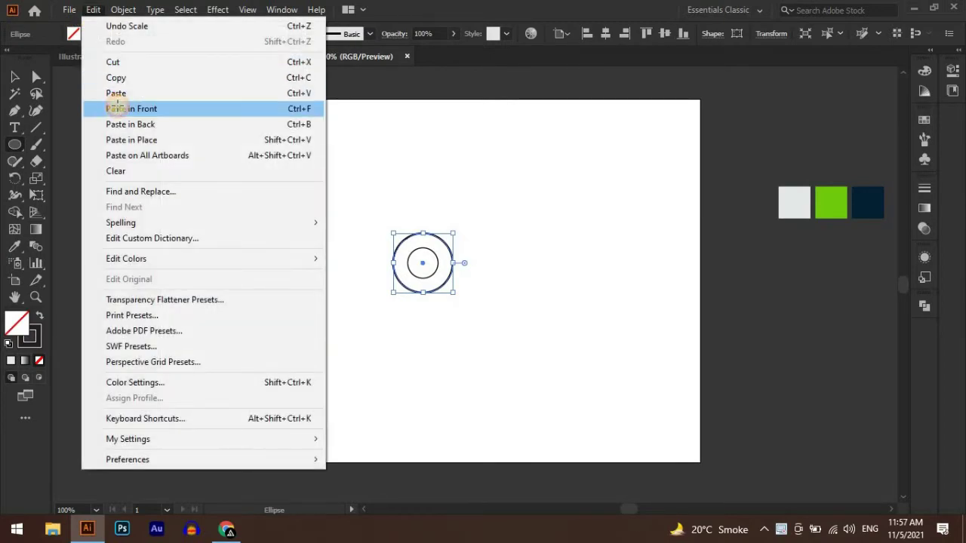
left_click(117, 108)
left_click_drag(453, 296, 478, 332)
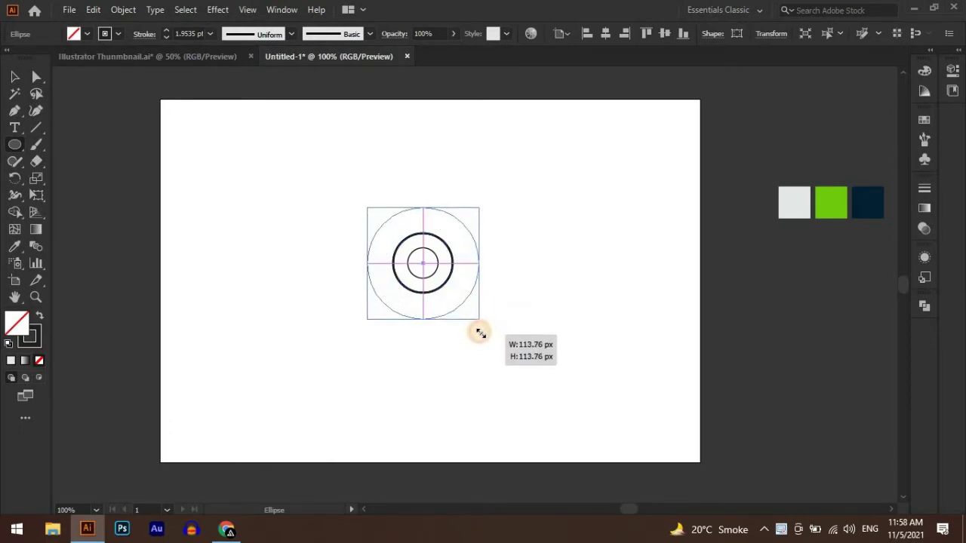
left_click_drag(479, 332, 481, 332)
left_click(92, 10)
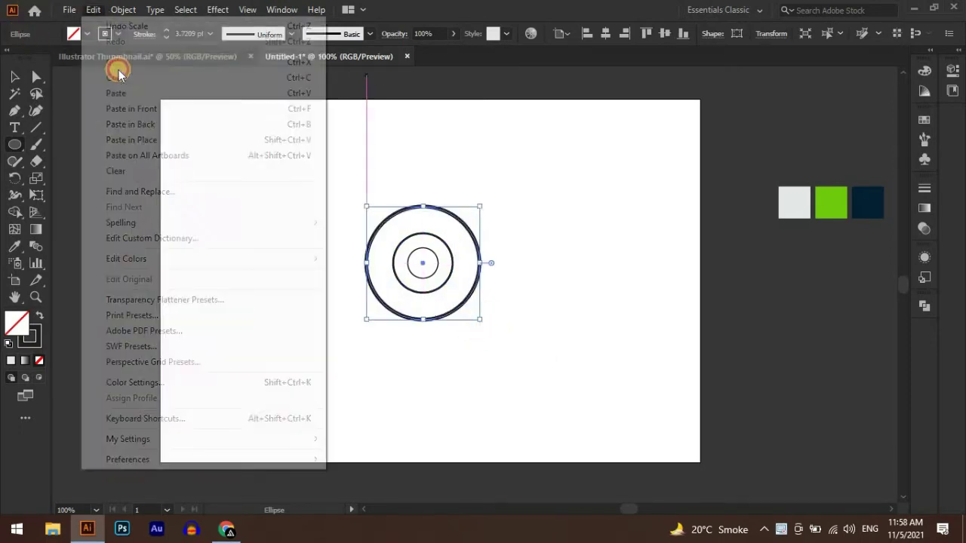
left_click(116, 78)
left_click(94, 10)
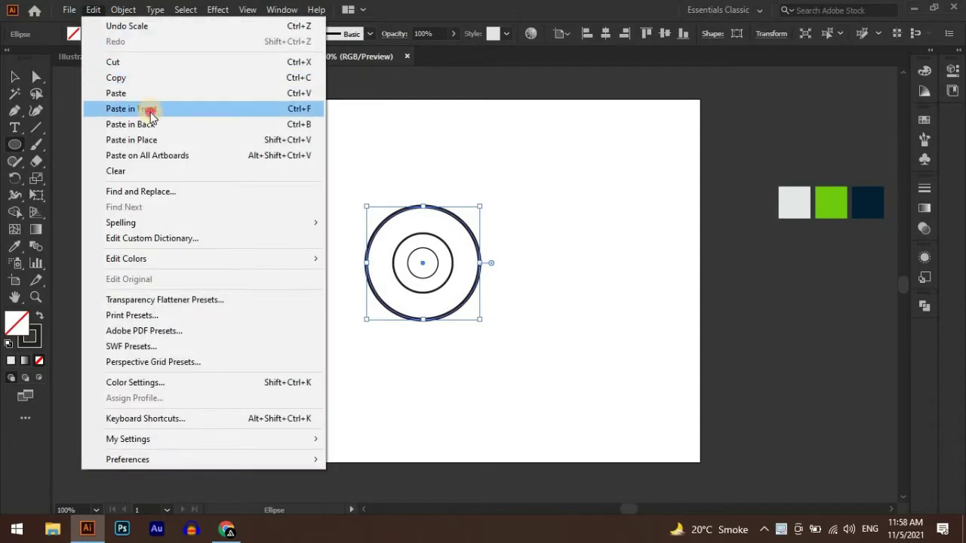
left_click(128, 109)
left_click_drag(480, 323, 499, 336)
Select all four circles and set their stroke weight to 1 pt
left_click(13, 78)
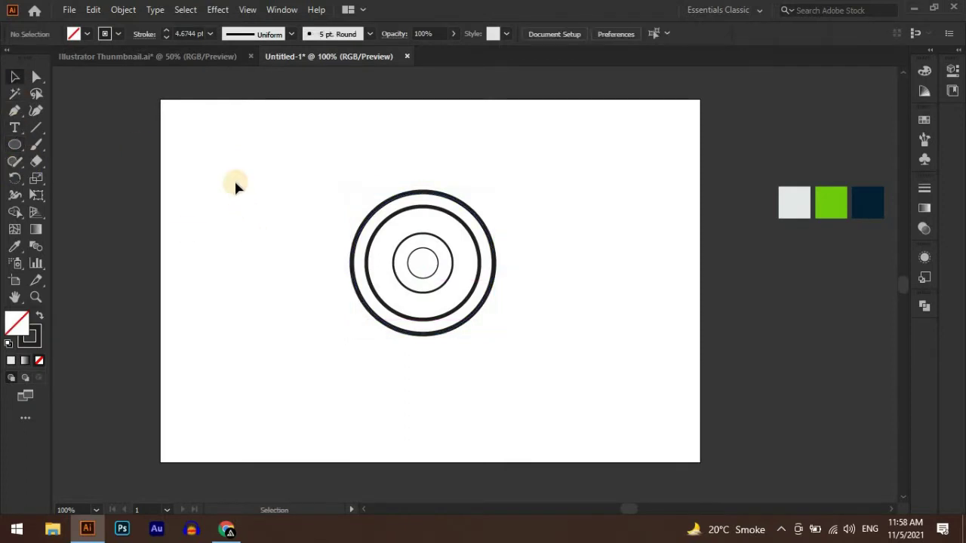
left_click_drag(236, 183, 562, 391)
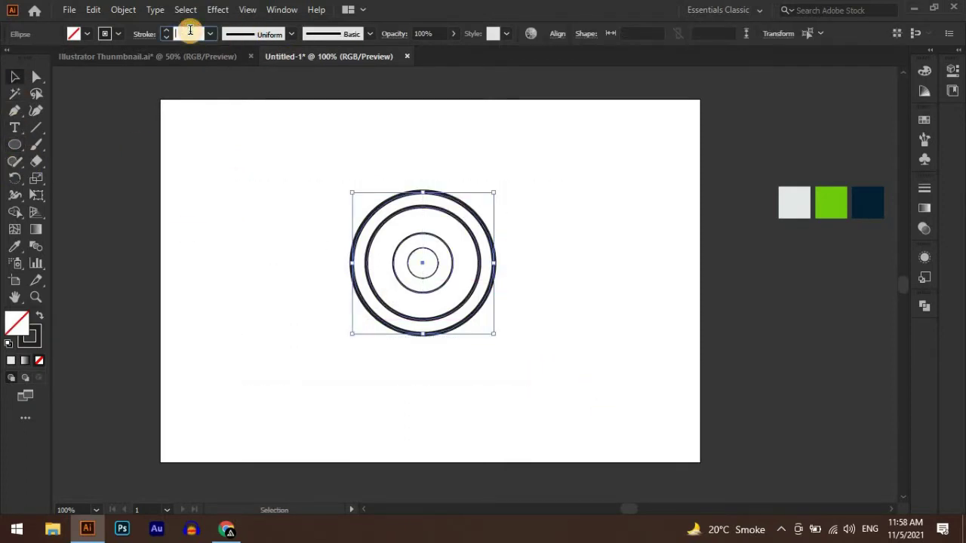
type("1")
key("Return")
left_click(615, 315)
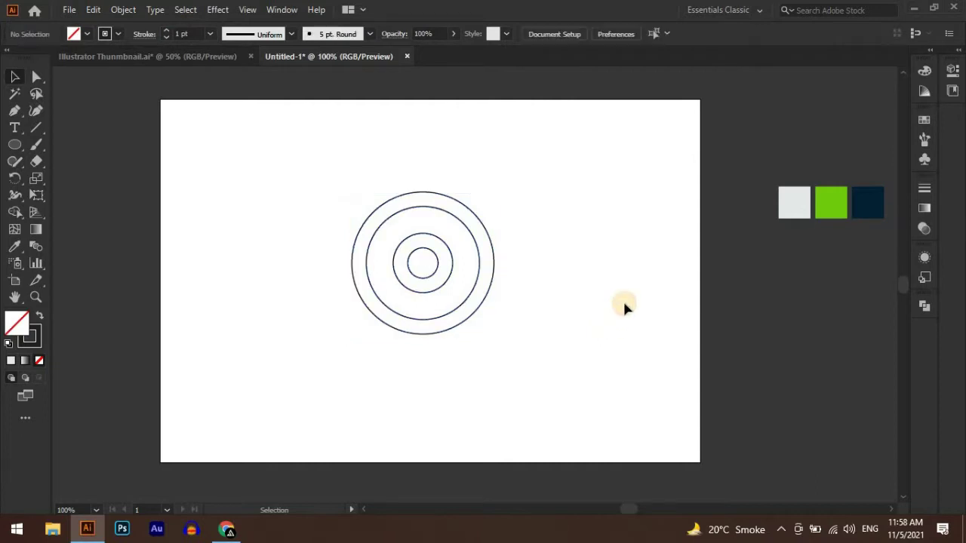
left_click(35, 126)
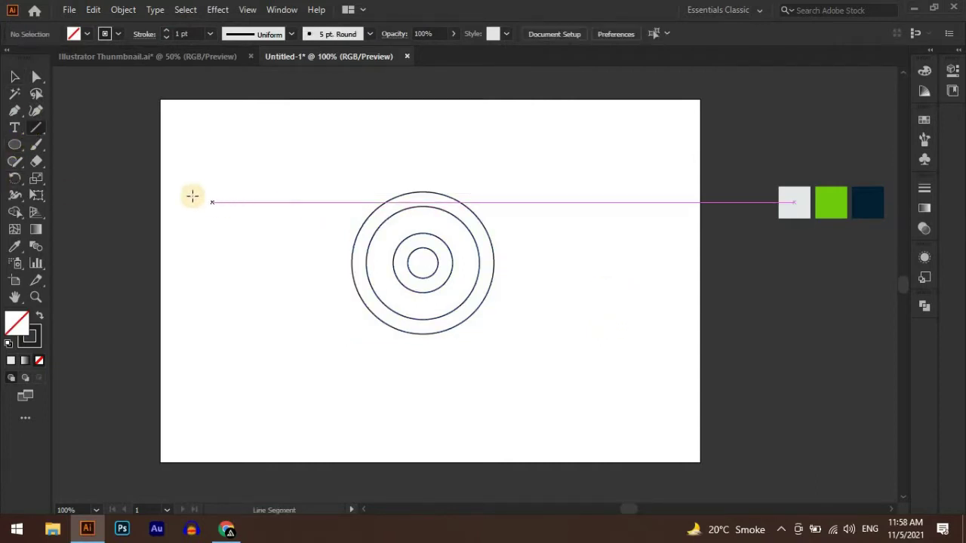
Draw horizontal lines tangent to the tops and bottoms of the circles
left_click_drag(192, 192, 631, 192)
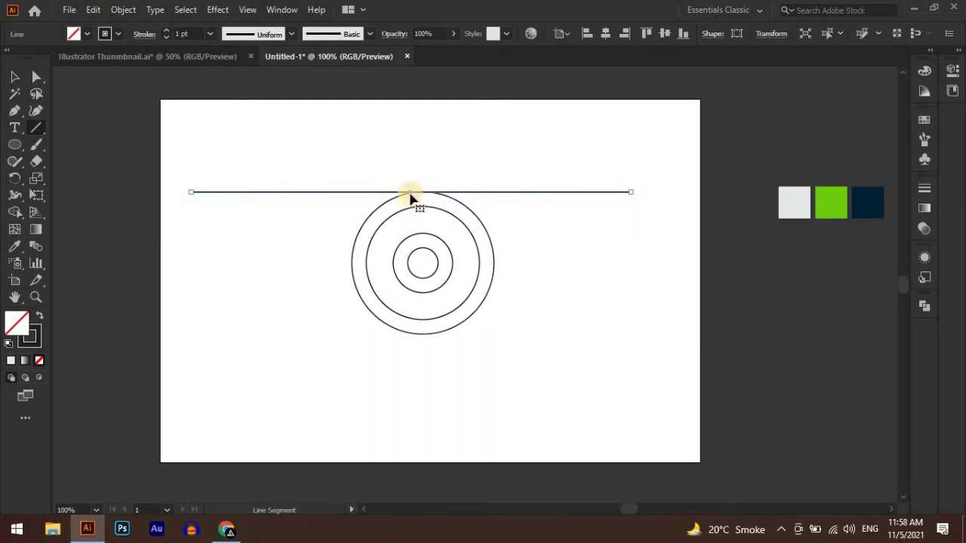
left_click_drag(418, 194, 424, 413)
scroll(422, 192, "up", 1)
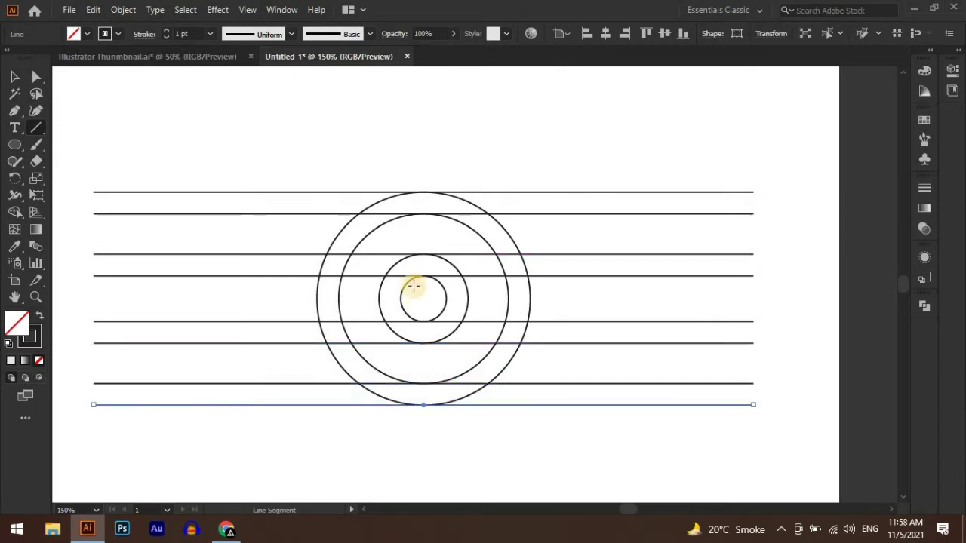
scroll(414, 285, "down", 1)
Duplicate the upper line pair in place and move the copy down across the inner circles
left_click(10, 76)
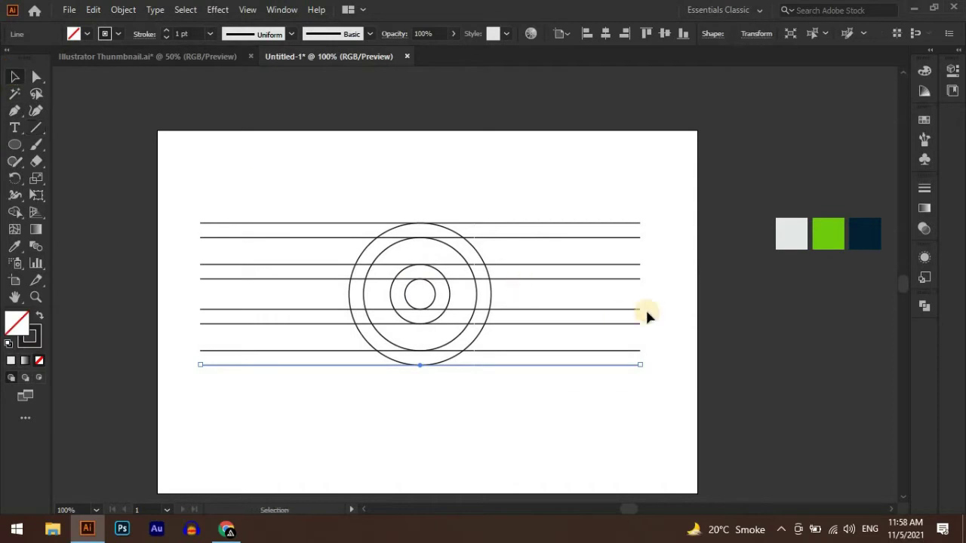
left_click_drag(662, 287, 572, 263)
left_click(88, 11)
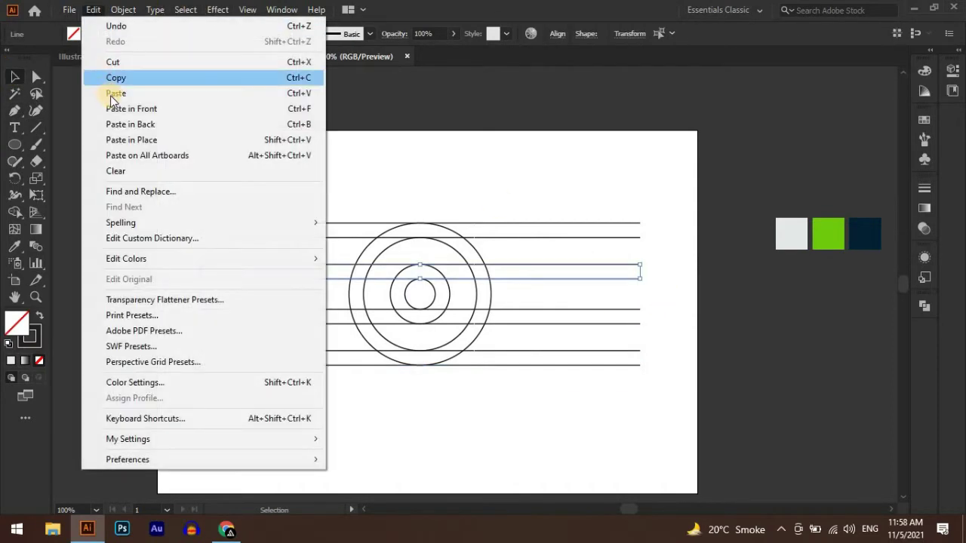
left_click(89, 10)
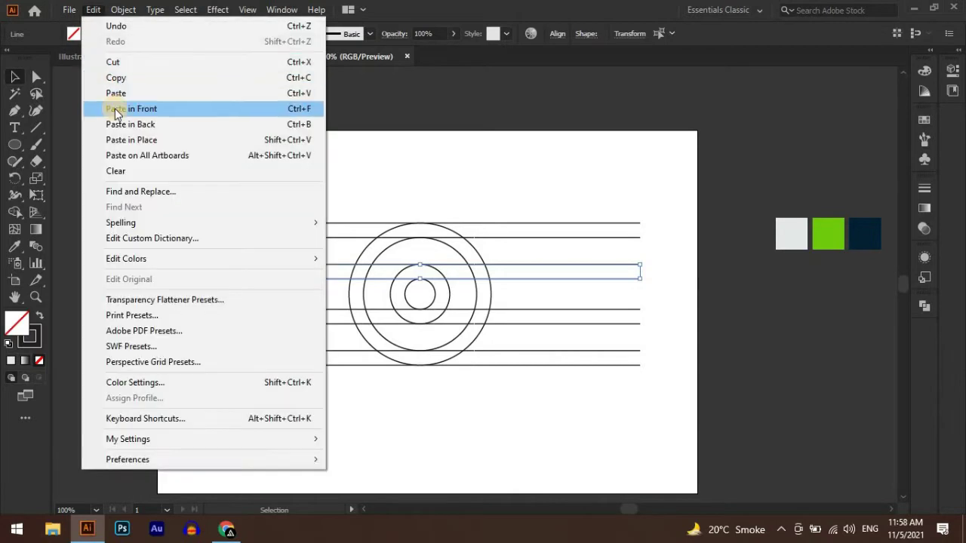
left_click(113, 108)
mouse_move(462, 299)
left_mouse_down()
mouse_move(435, 324)
mouse_move(457, 313)
mouse_move(443, 280)
mouse_move(454, 304)
mouse_move(442, 335)
mouse_move(446, 311)
left_mouse_up()
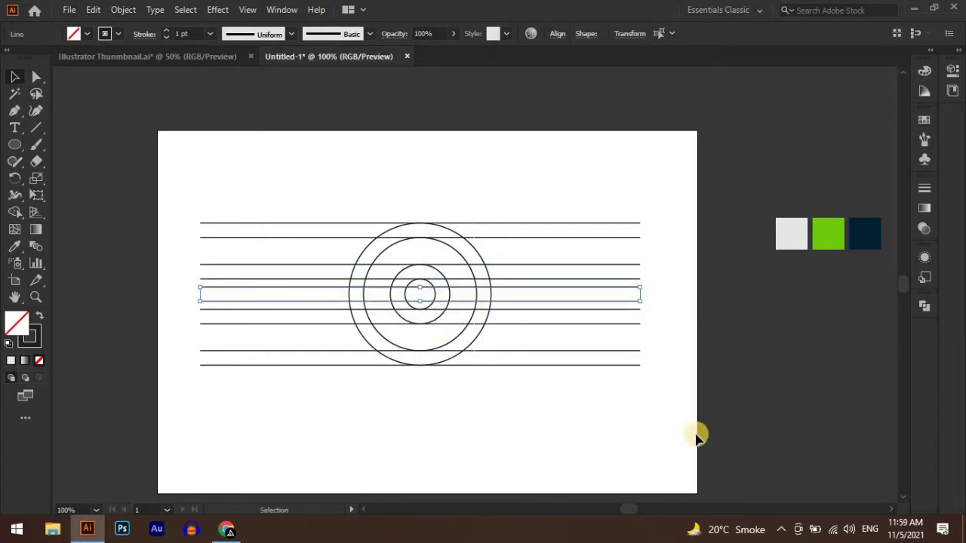
Select the two lines just above the small inner circles
left_click(630, 416)
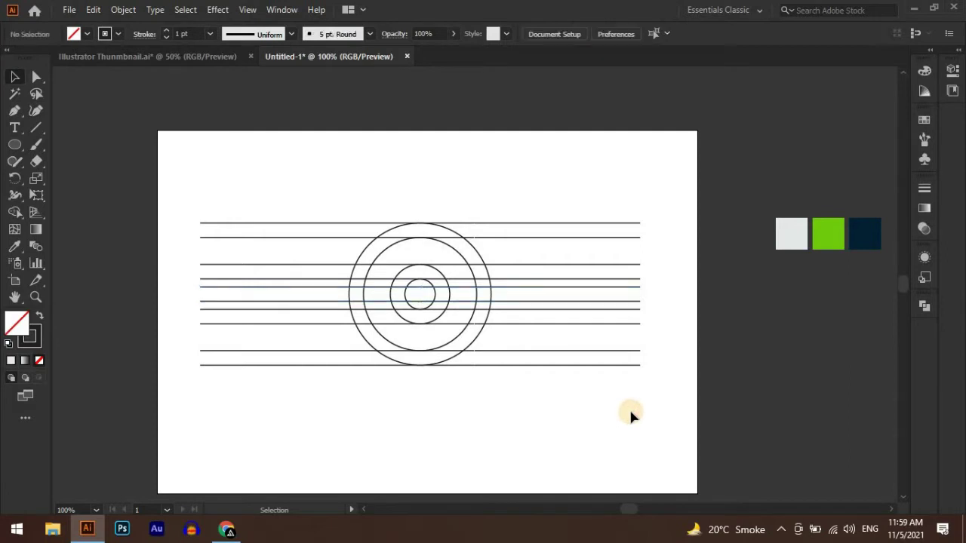
left_click(635, 265)
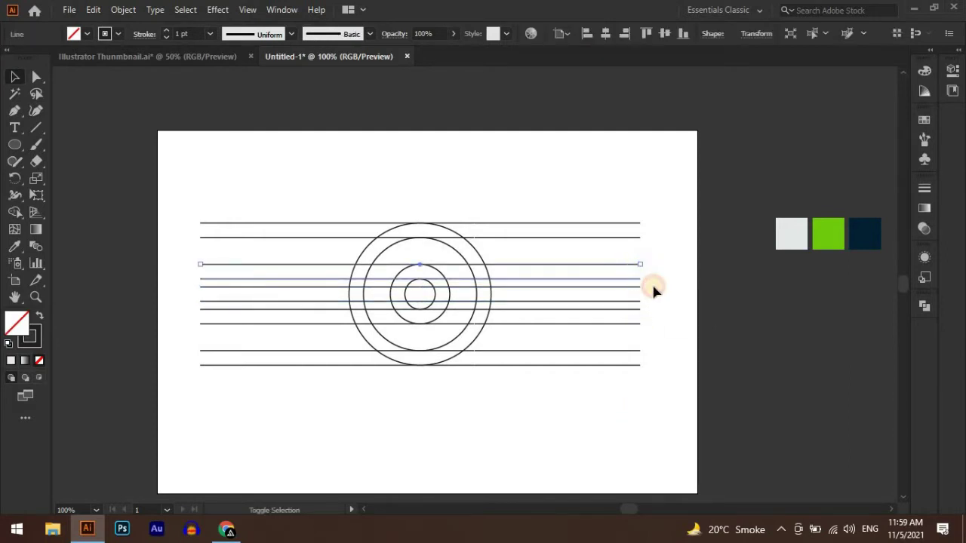
left_click(653, 288, "shift")
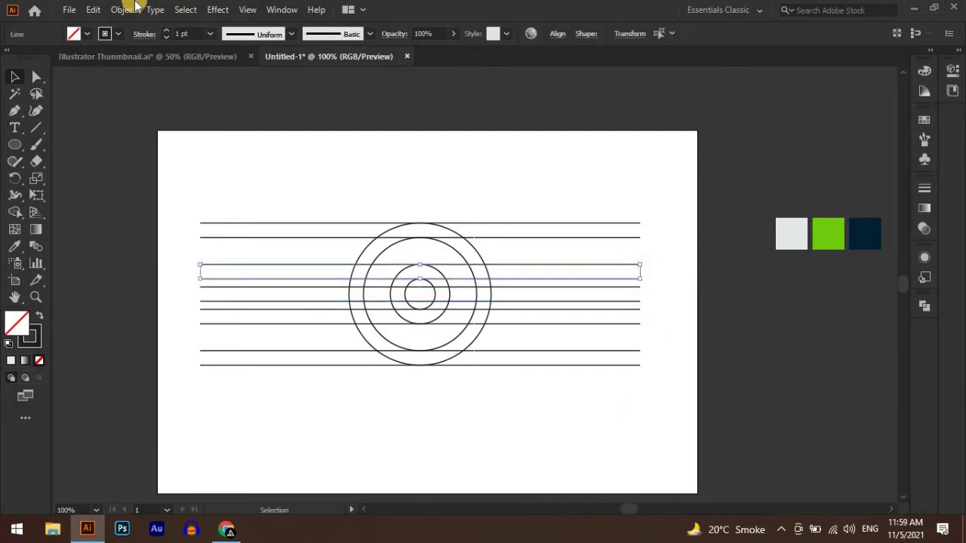
Make a 90° rotated copy of the line pair, running vertically through the centre
right_click(571, 268)
mouse_move(614, 427)
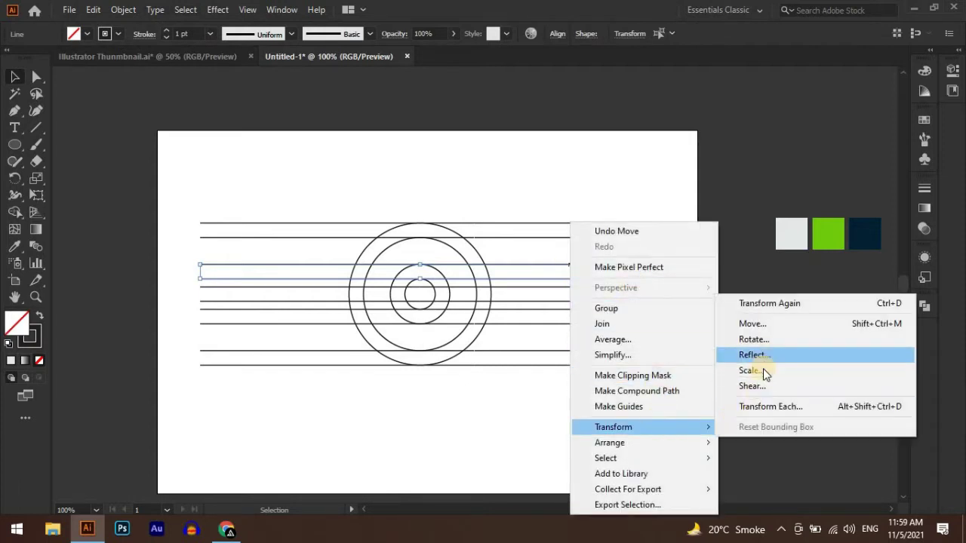
left_click(754, 341)
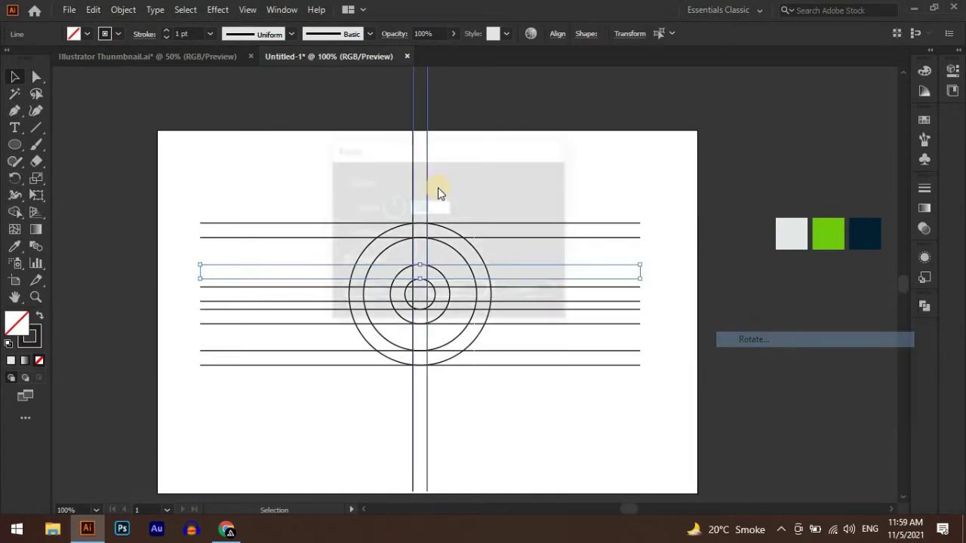
left_click_drag(434, 158, 434, 164)
left_click(426, 212)
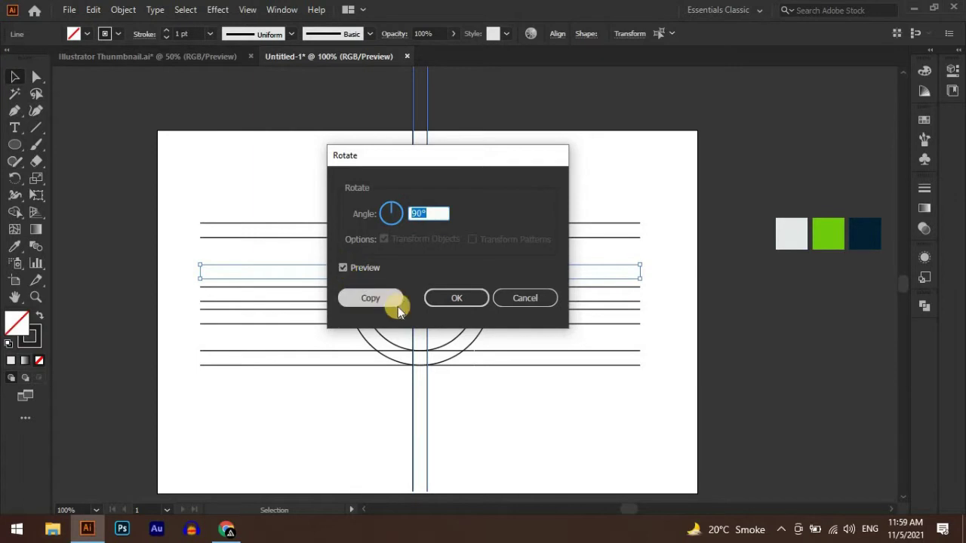
left_click(370, 301)
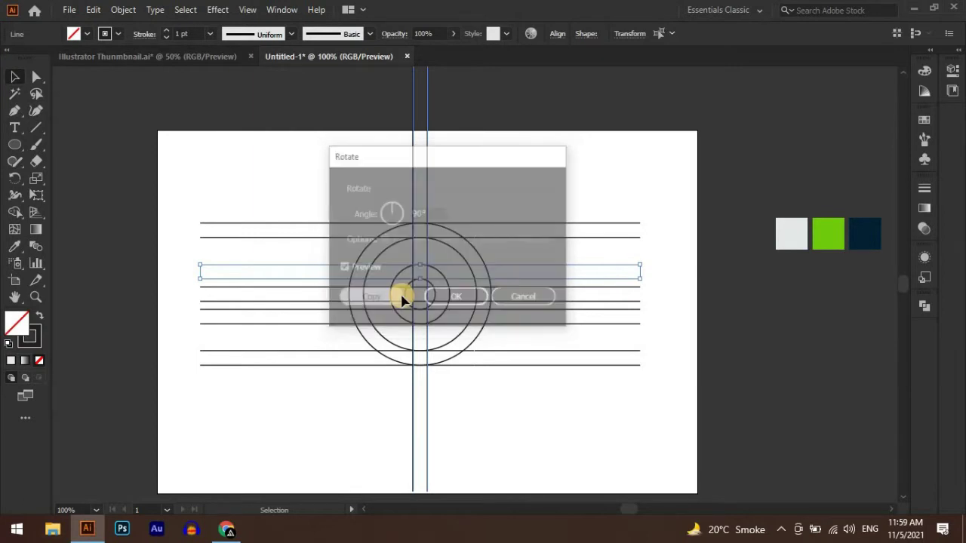
Paste a duplicate of the vertical line pair in front of the original
left_click(92, 10)
left_click(125, 79)
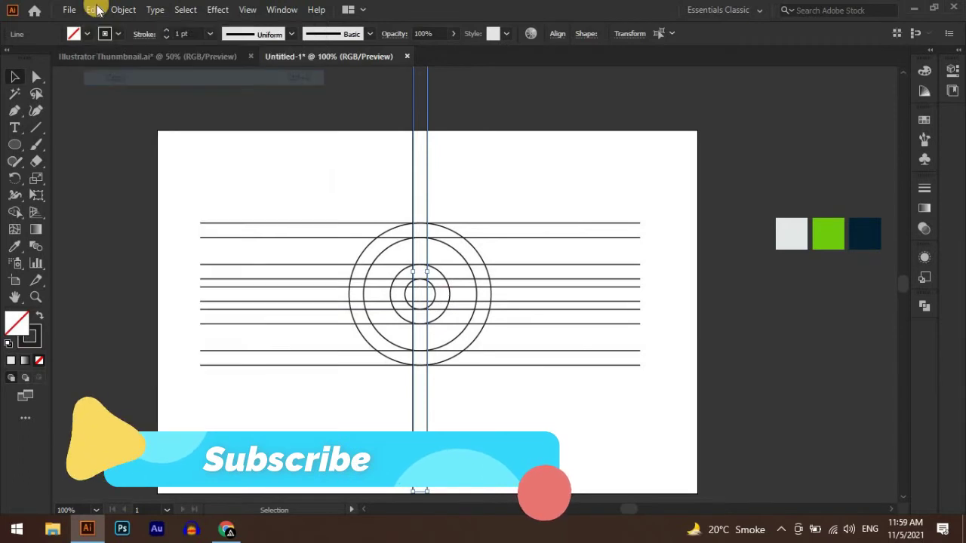
left_click(93, 10)
left_click(138, 109)
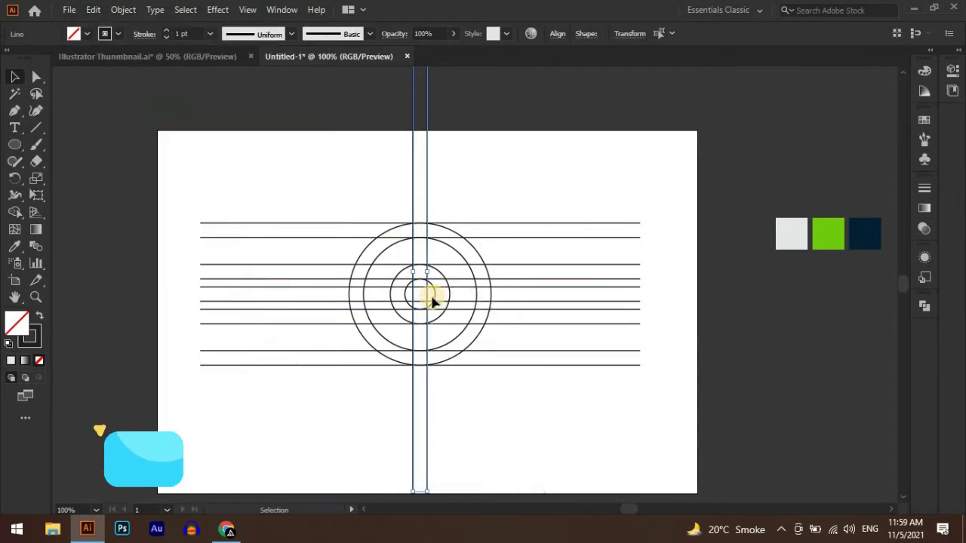
Shift the duplicate vertical line pair about 23 px to the right
left_click_drag(427, 297, 449, 302)
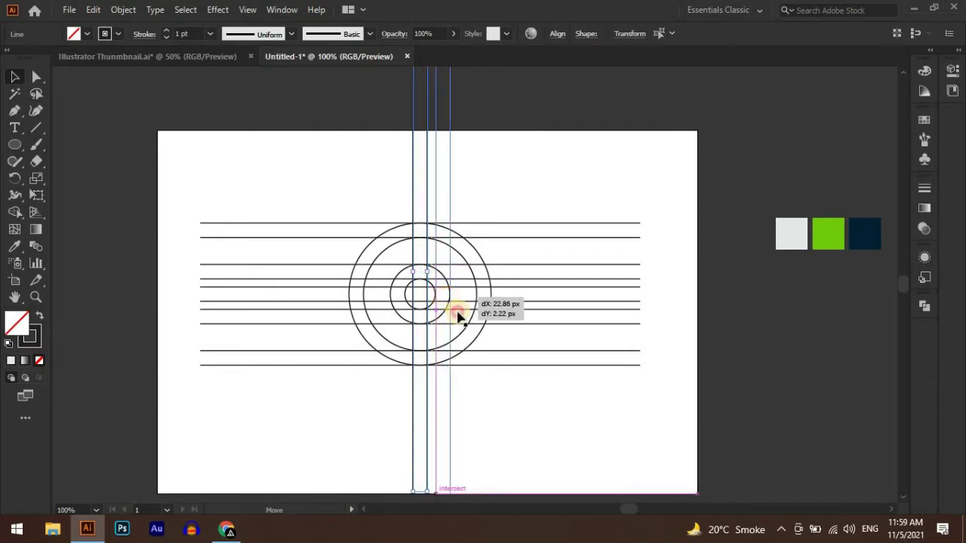
left_click_drag(459, 315, 464, 324)
left_click(452, 320)
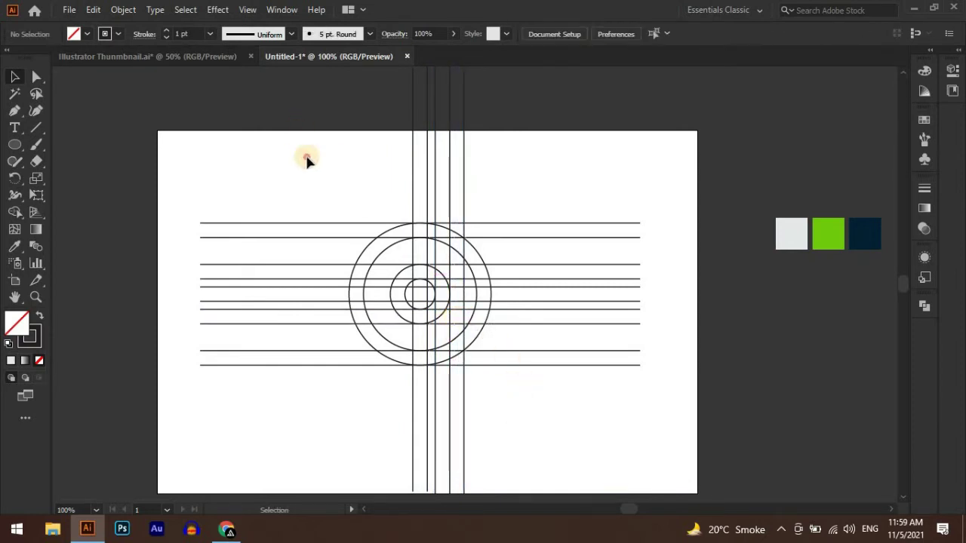
Select all construction lines and circles and set a black fill with no stroke
left_click_drag(306, 157, 461, 309)
scroll(460, 309, "up", 3)
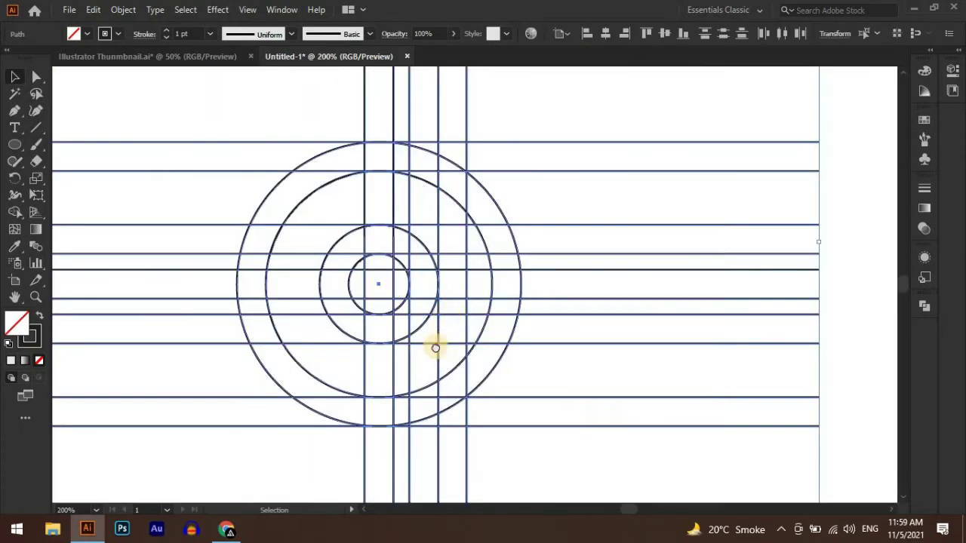
left_click(14, 212)
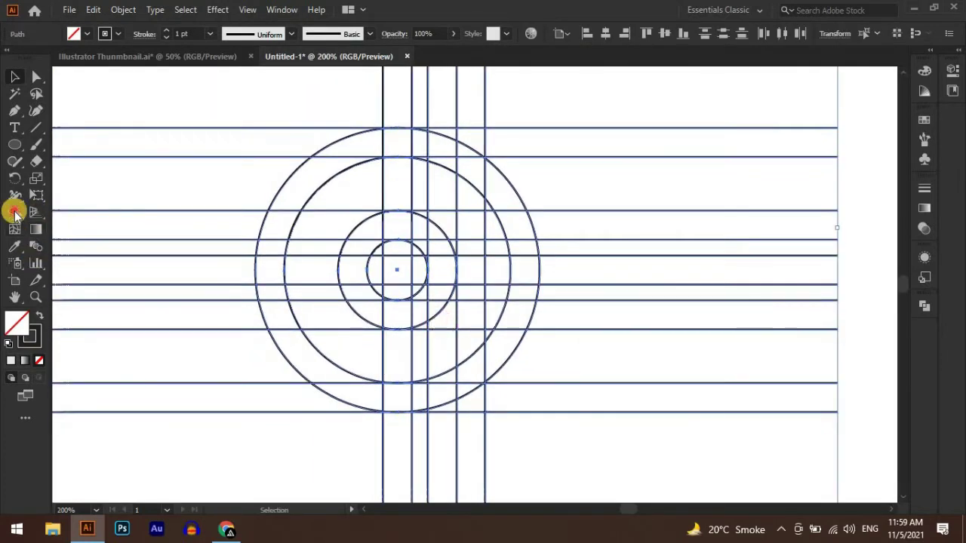
left_click(40, 318)
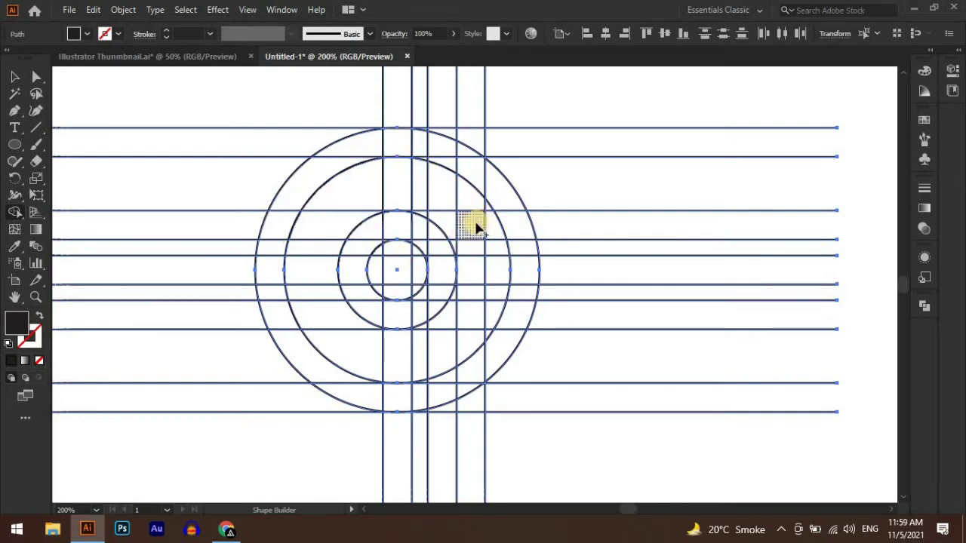
Merge the G's curved arc and inner regions into one solid black shape
mouse_move(462, 227)
left_mouse_down()
mouse_move(361, 295)
mouse_move(385, 321)
left_mouse_up()
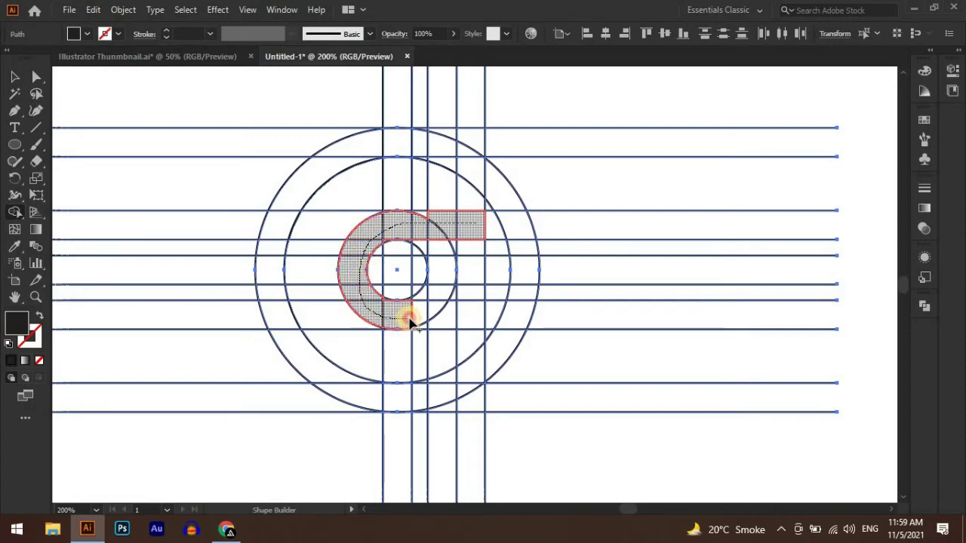
left_click_drag(417, 300, 411, 275)
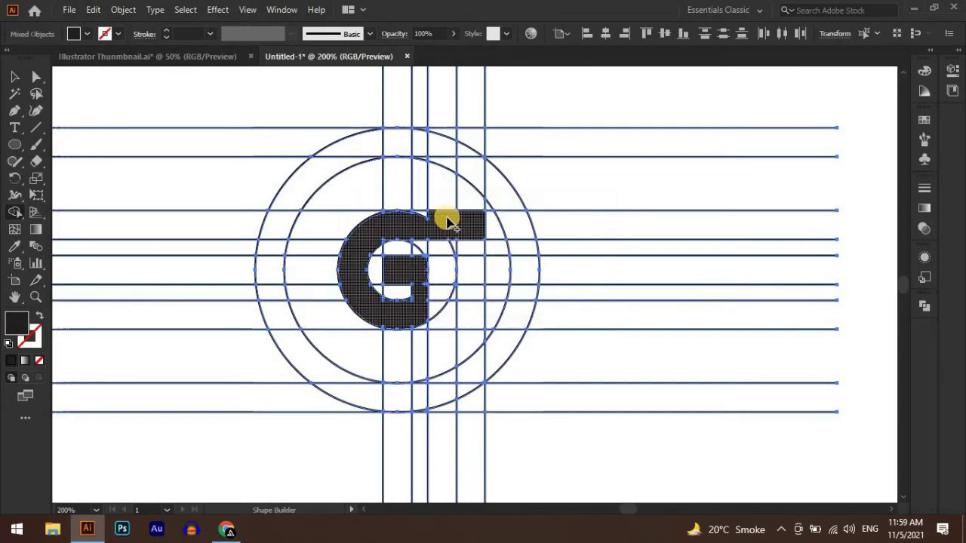
scroll(405, 226, "up", 2)
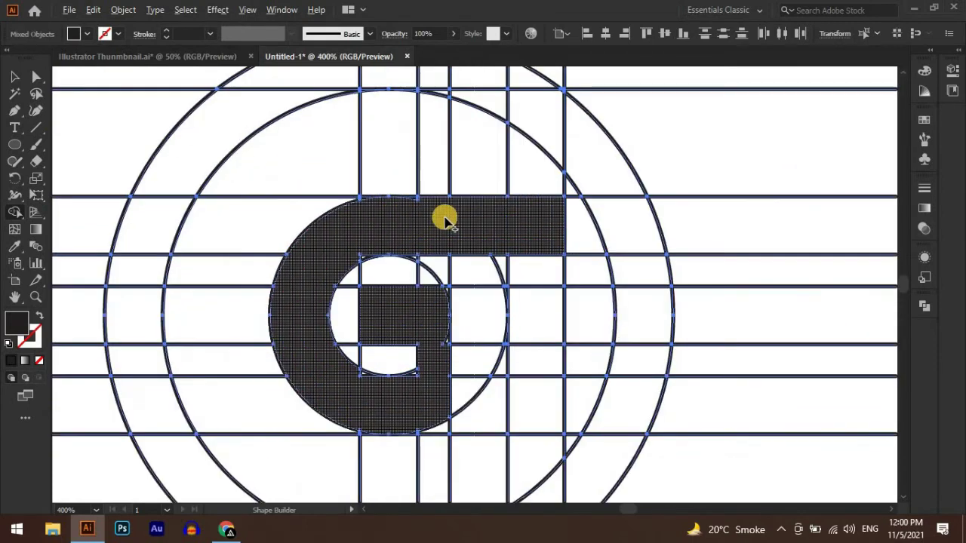
left_click_drag(427, 207, 417, 204)
scroll(400, 211, "up", 2)
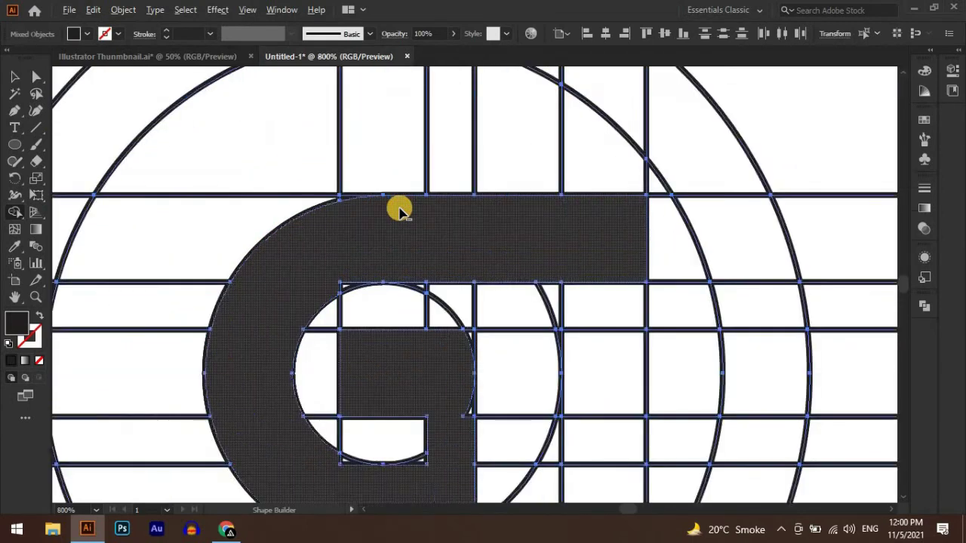
left_click_drag(341, 303, 443, 282)
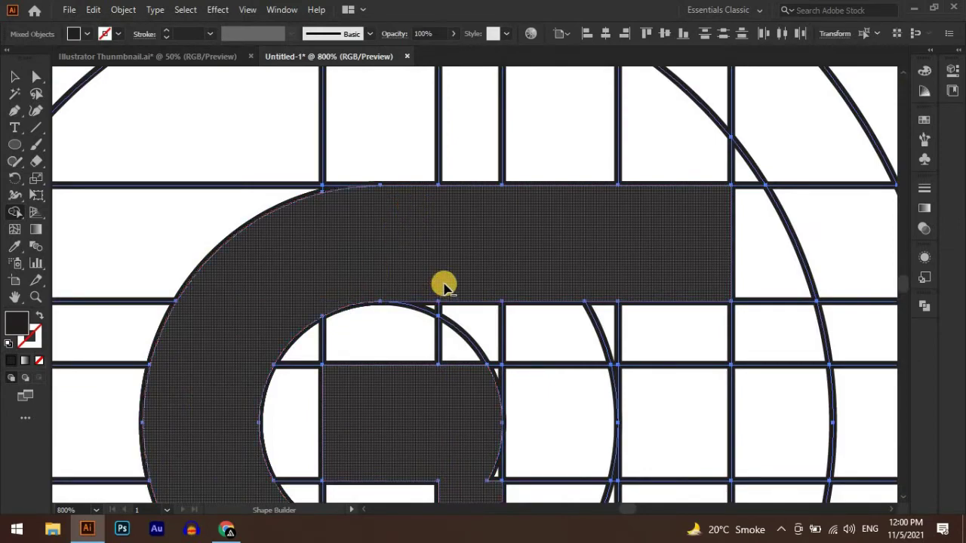
scroll(442, 282, "down", 1)
mouse_move(461, 363)
left_mouse_down()
mouse_move(478, 357)
mouse_move(480, 434)
left_mouse_up()
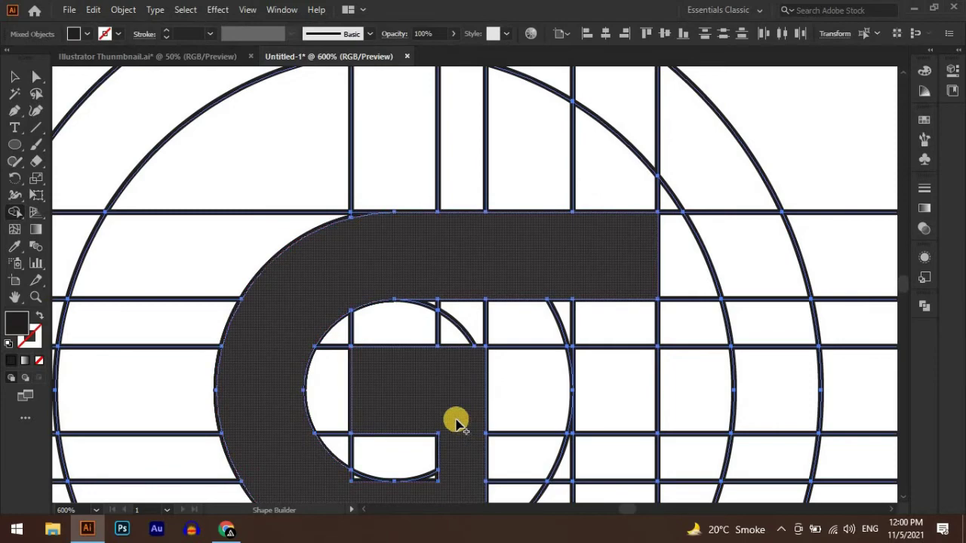
scroll(455, 421, "down", 2)
Merge the G's lower regions and top bar into the same black shape
mouse_move(343, 406)
left_mouse_down()
mouse_move(436, 432)
mouse_move(461, 421)
left_mouse_up()
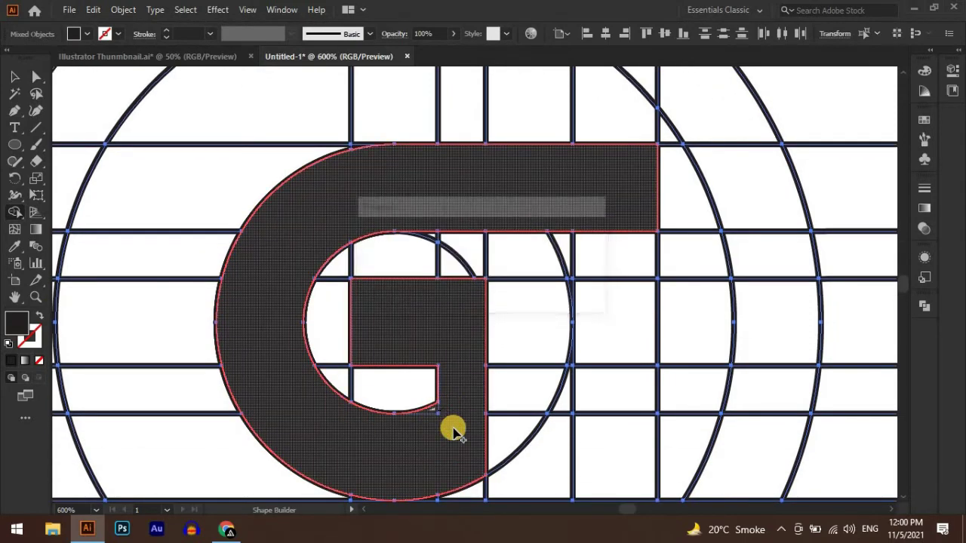
scroll(445, 410, "down", 2)
mouse_move(445, 413)
left_mouse_down()
mouse_move(462, 430)
mouse_move(422, 427)
left_mouse_up()
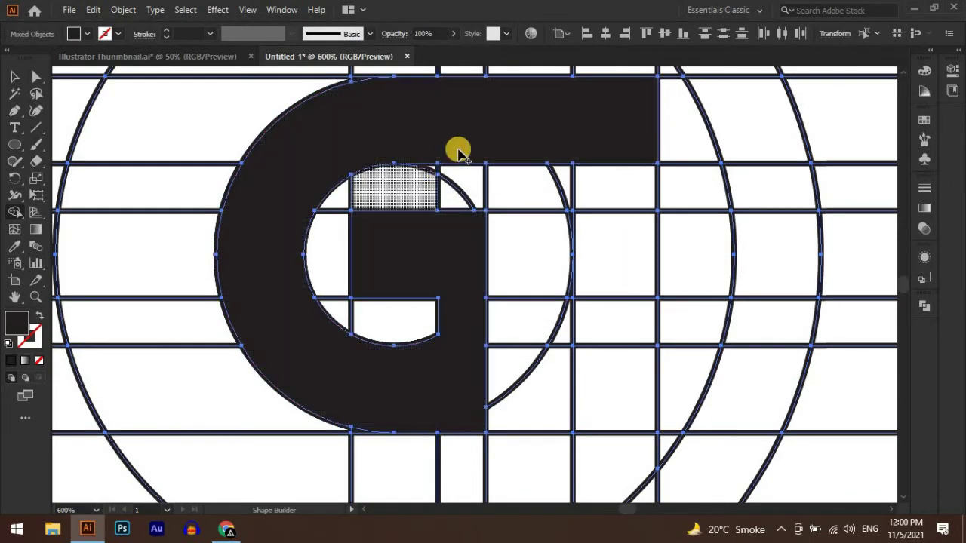
left_click_drag(447, 152, 493, 148)
scroll(496, 149, "down", 2)
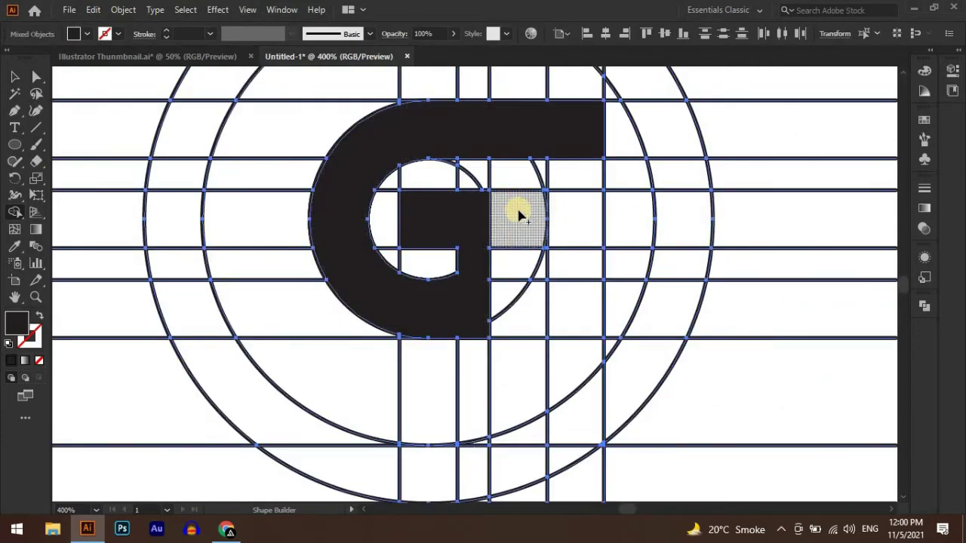
scroll(520, 215, "down", 1)
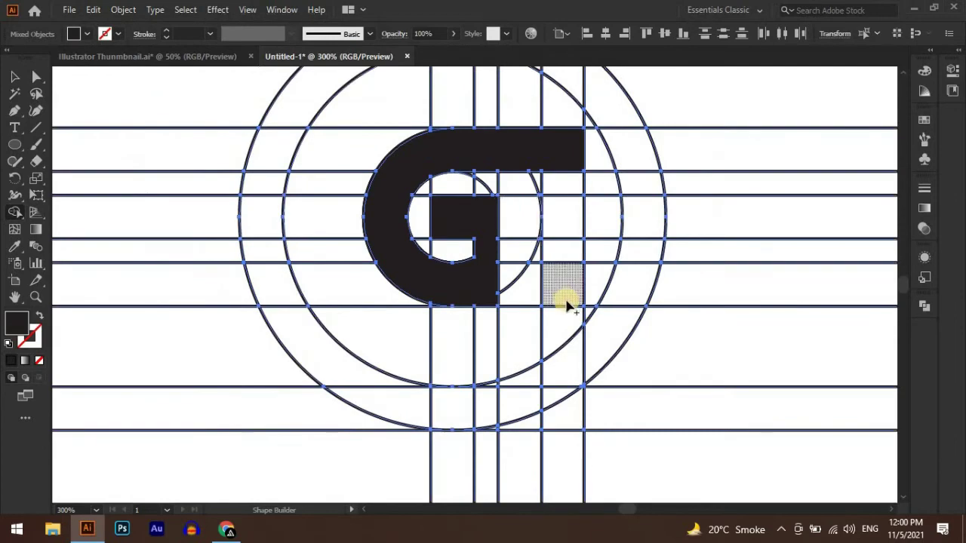
left_click(473, 217)
left_click_drag(473, 217, 470, 226)
scroll(468, 219, "down", 1)
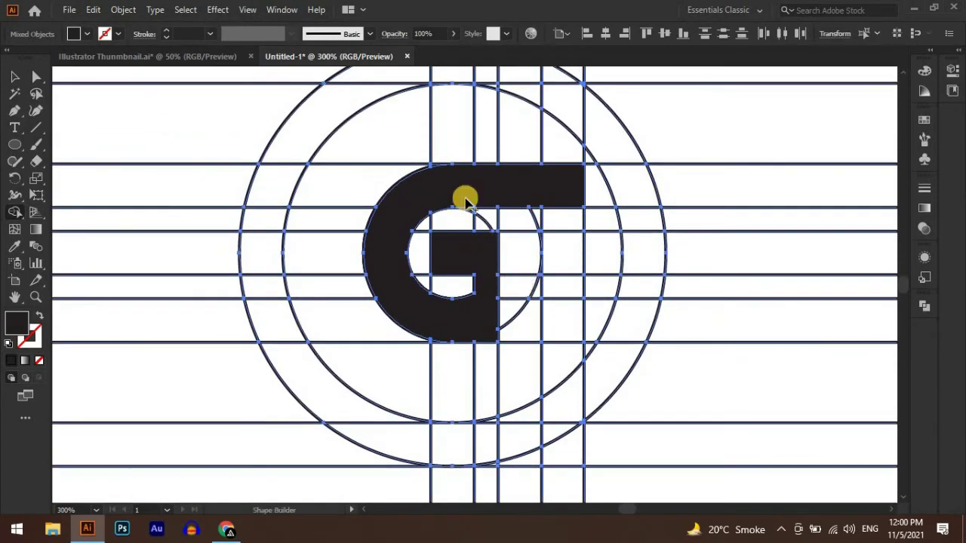
Merge the outer ring's upper arcs together with the G
mouse_move(341, 165)
left_mouse_down()
mouse_move(415, 179)
mouse_move(378, 219)
mouse_move(310, 244)
mouse_move(328, 295)
mouse_move(358, 326)
mouse_move(410, 352)
mouse_move(494, 340)
mouse_move(541, 309)
mouse_move(554, 270)
mouse_move(570, 258)
left_mouse_up()
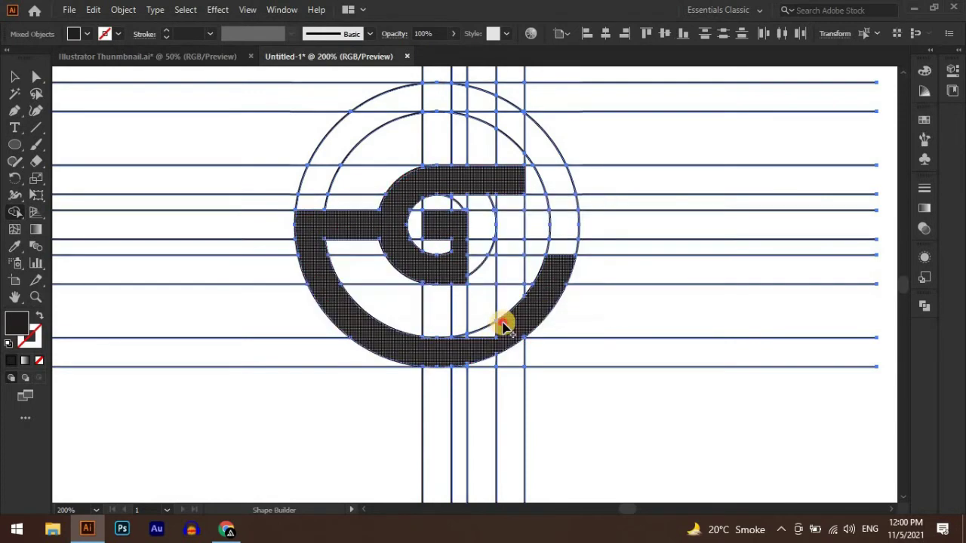
scroll(474, 341, "up", 1)
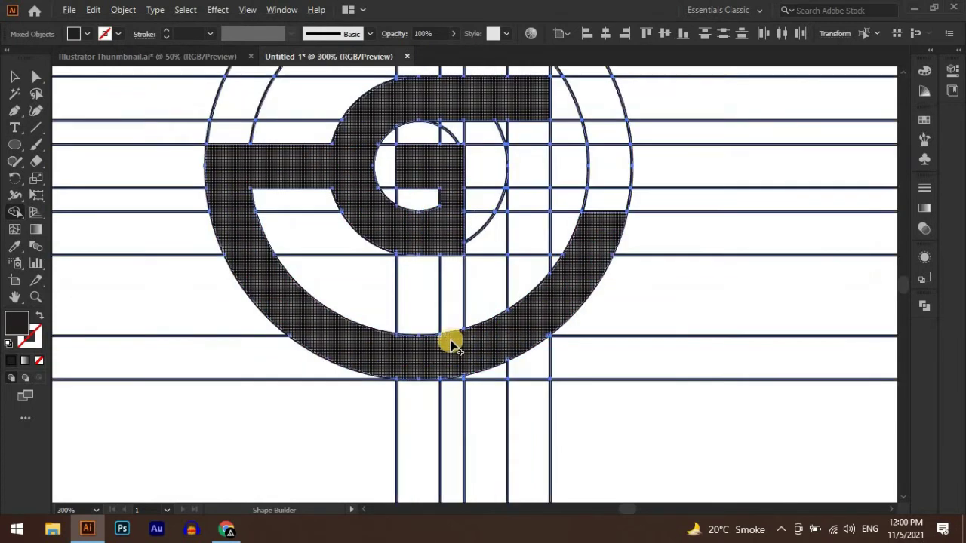
scroll(252, 254, "down", 2)
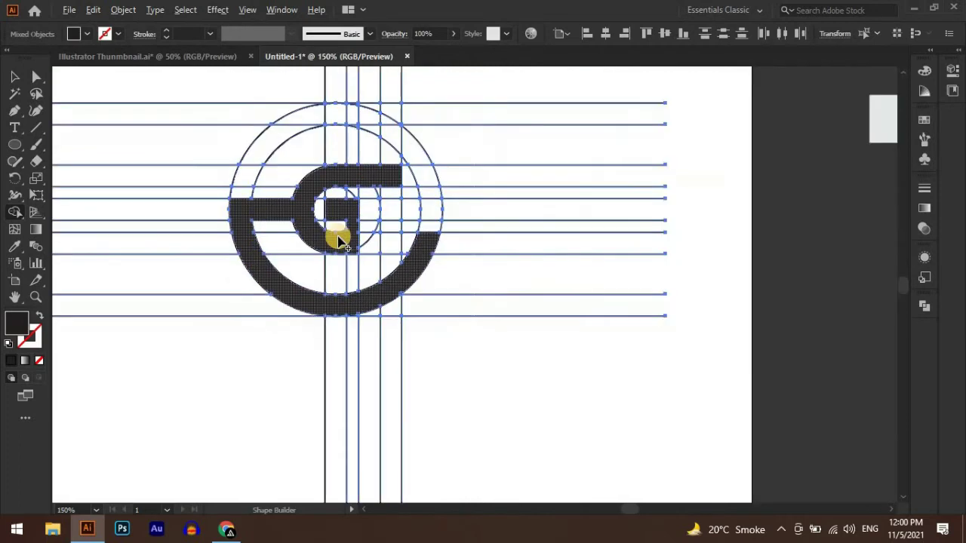
left_click_drag(425, 243, 502, 347)
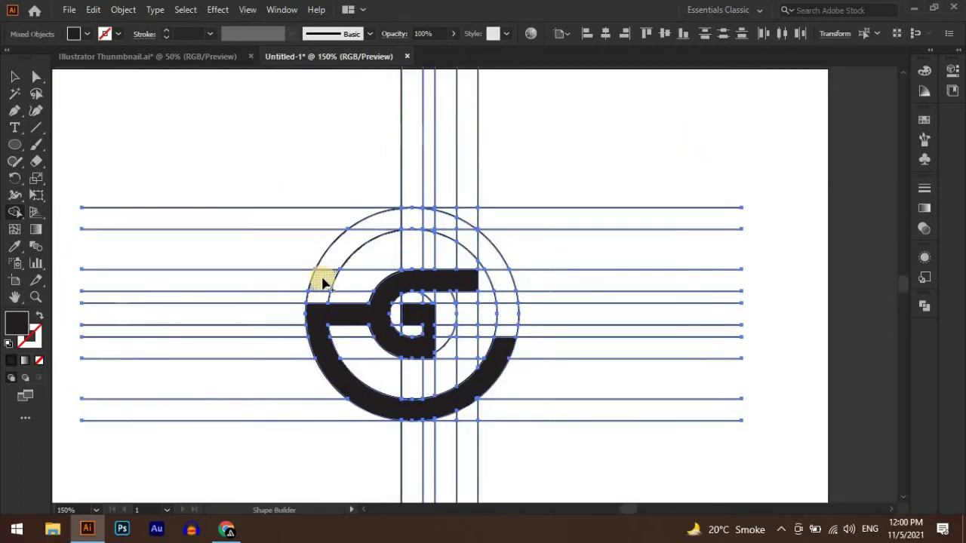
Merge the ring's upper-left and right arcs, joining ring and G into one shape
left_click_drag(327, 269, 433, 217)
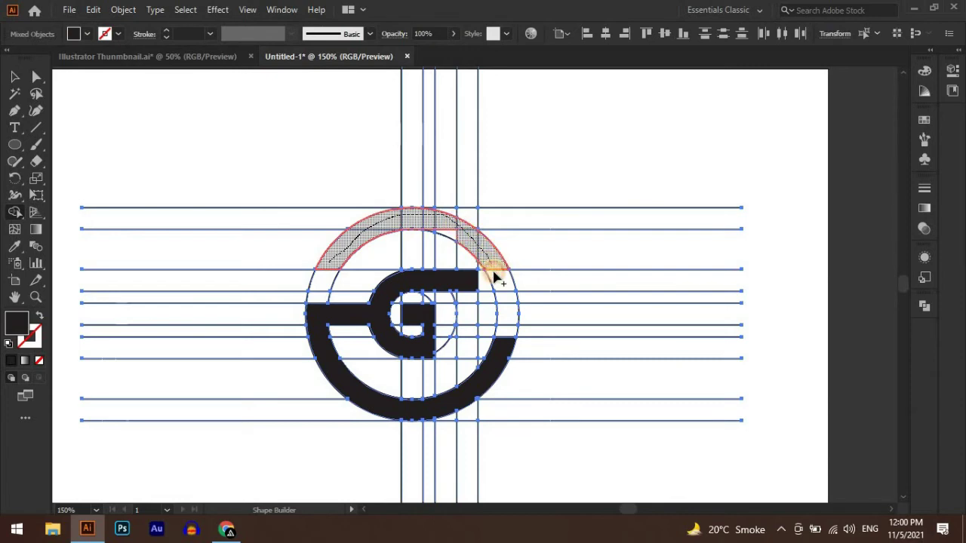
left_click_drag(495, 278, 504, 361)
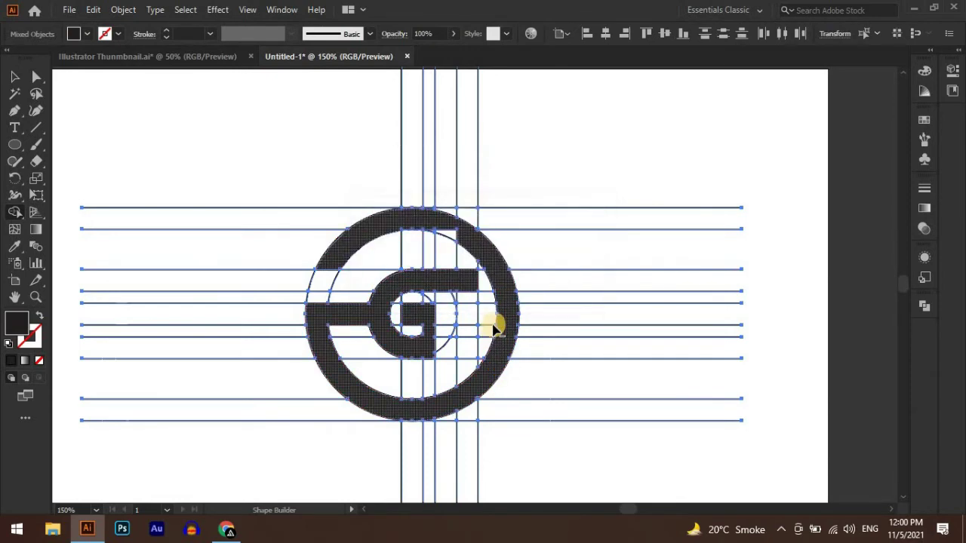
scroll(492, 317, "up", 1)
scroll(491, 309, "up", 1)
left_click_drag(425, 153, 368, 134)
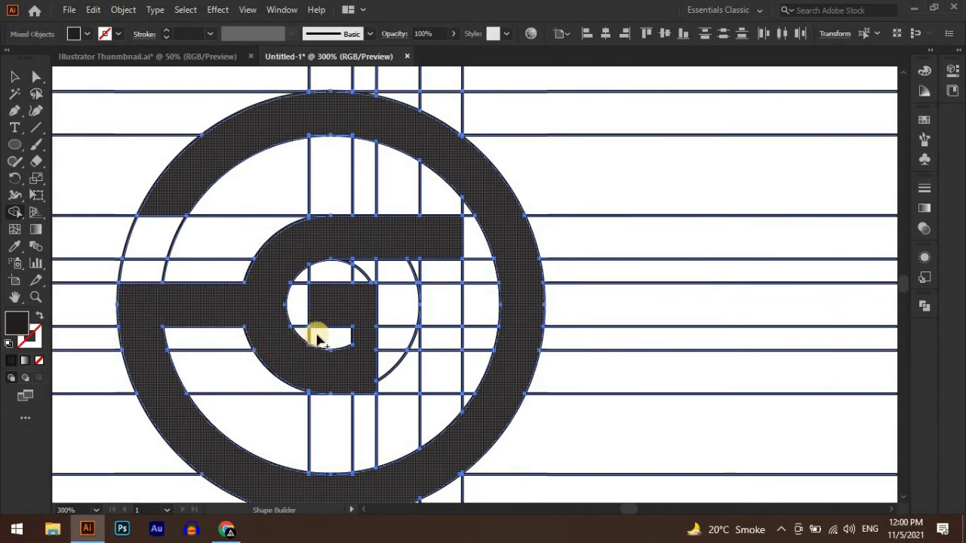
scroll(355, 317, "down", 1)
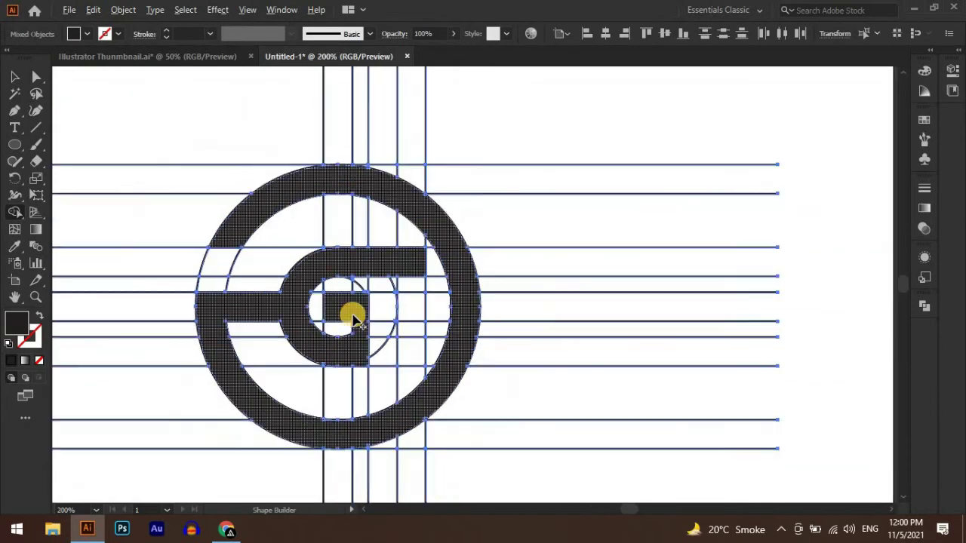
left_click_drag(304, 306, 325, 306)
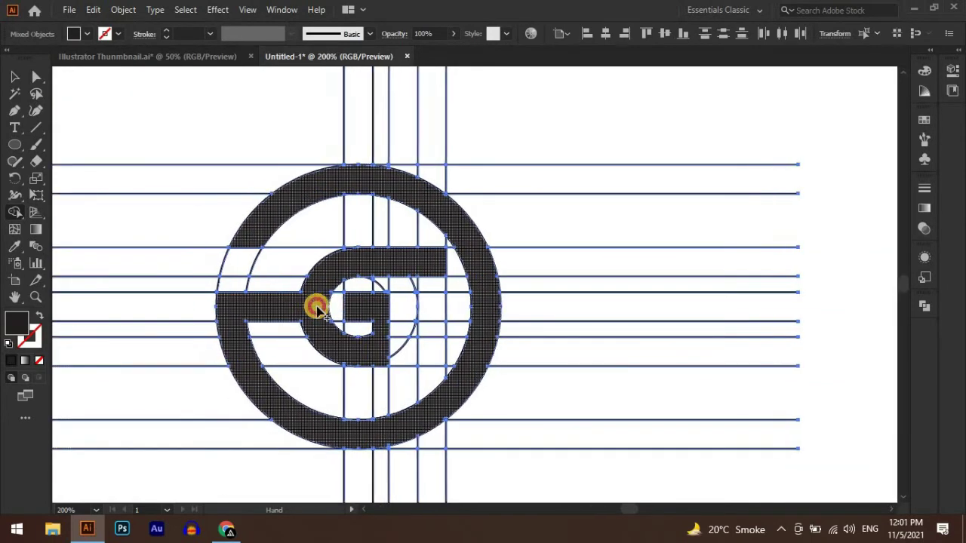
Draw a short vertical line through the inner circle just right of the G
left_click(20, 84)
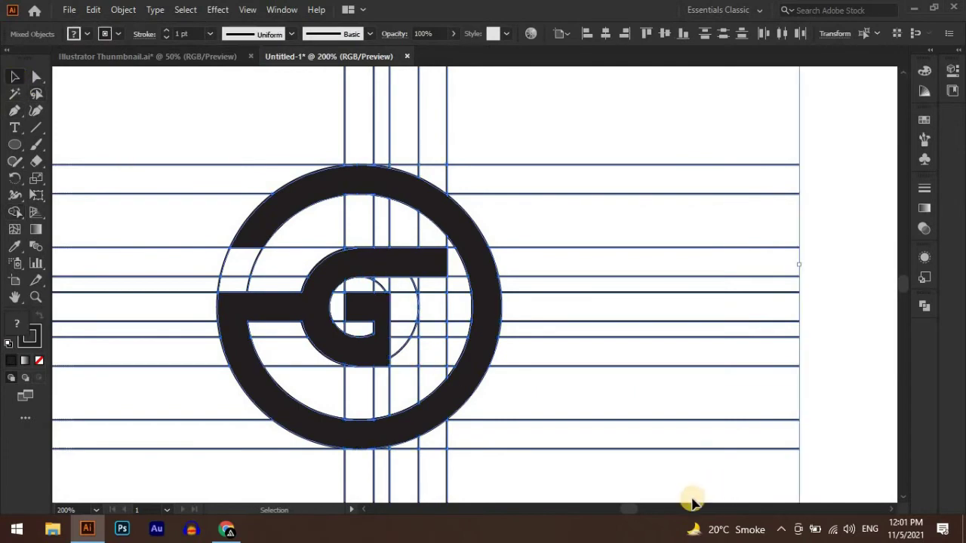
left_click(614, 476)
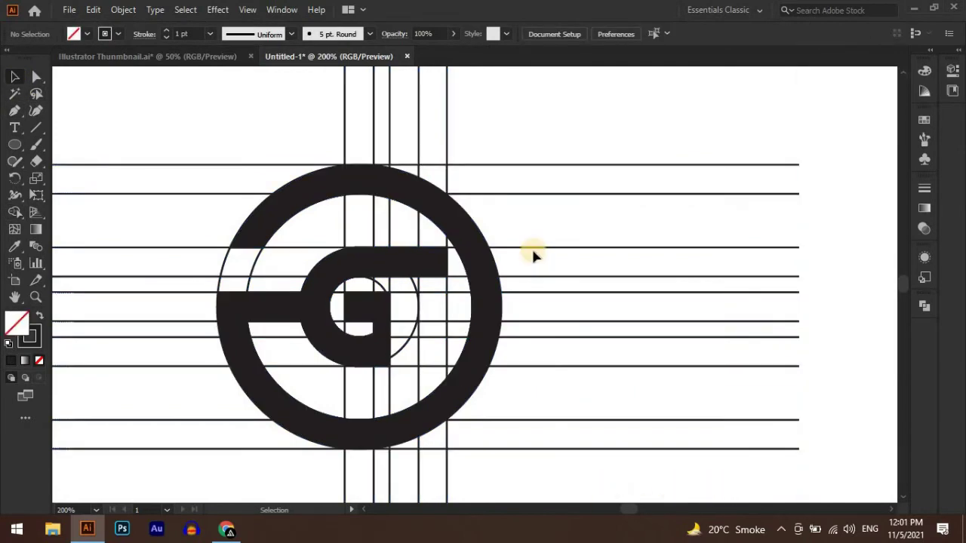
left_click(36, 128)
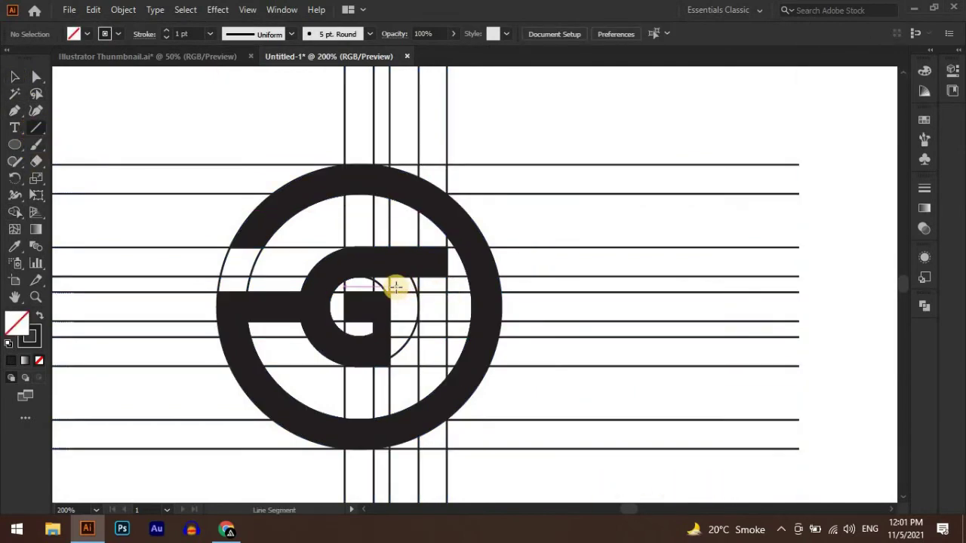
left_click_drag(395, 286, 395, 382)
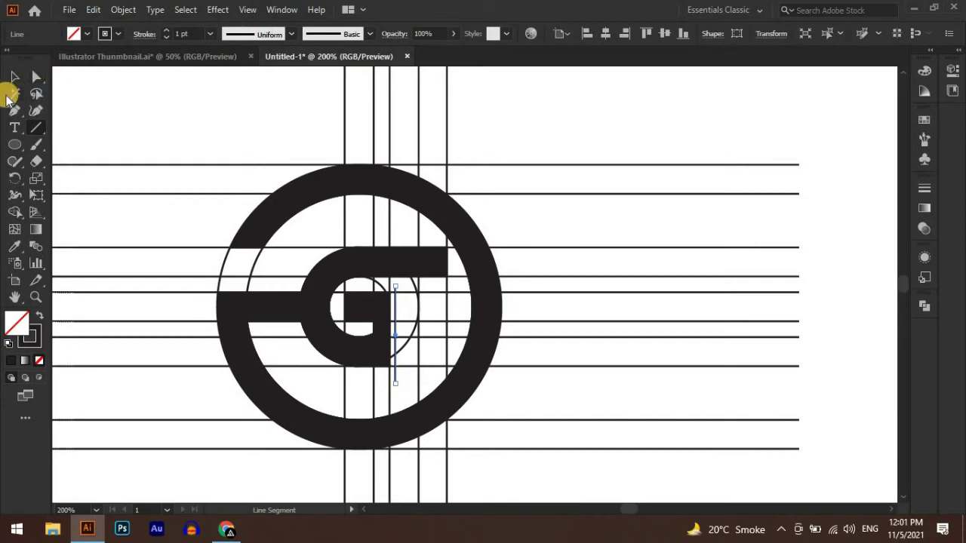
Select all the logo shapes and guide lines
key("v")
left_click(177, 130)
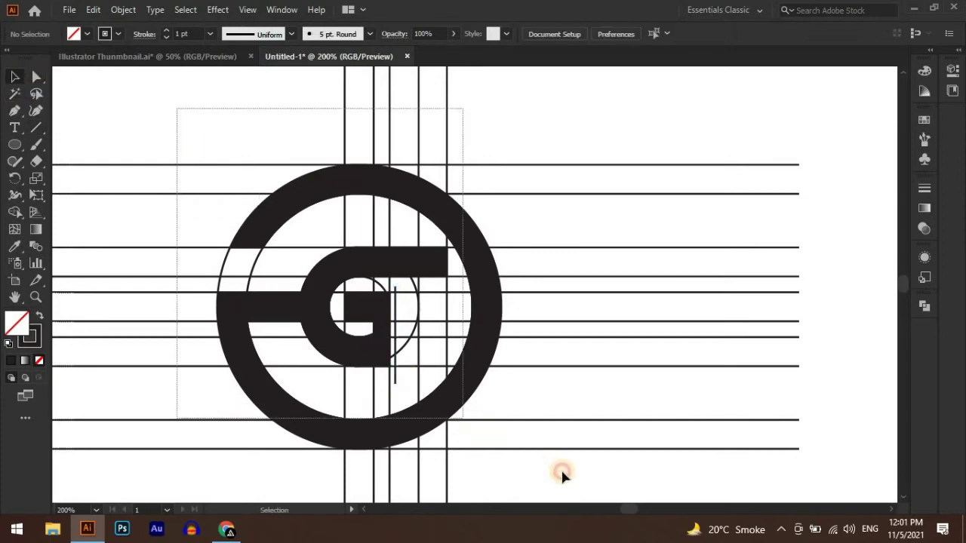
left_click_drag(353, 351, 567, 474)
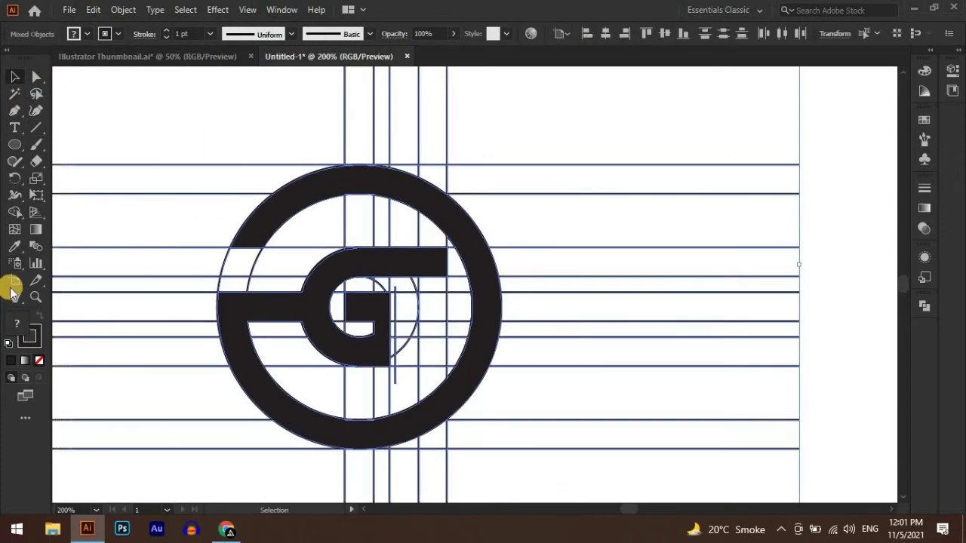
With Shape Builder, fill the two regions right of the G in solid black as E bars
left_click(13, 214)
left_click(39, 317)
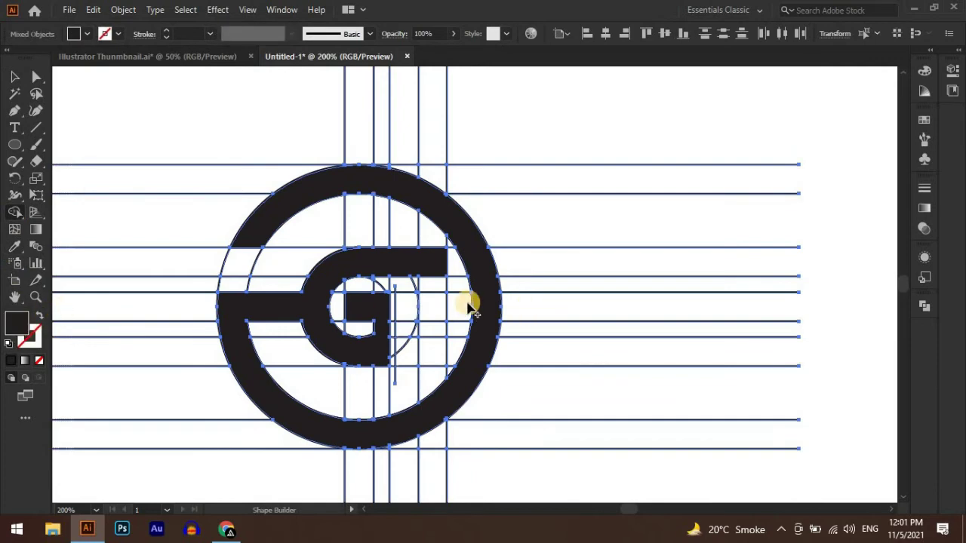
left_click(419, 308)
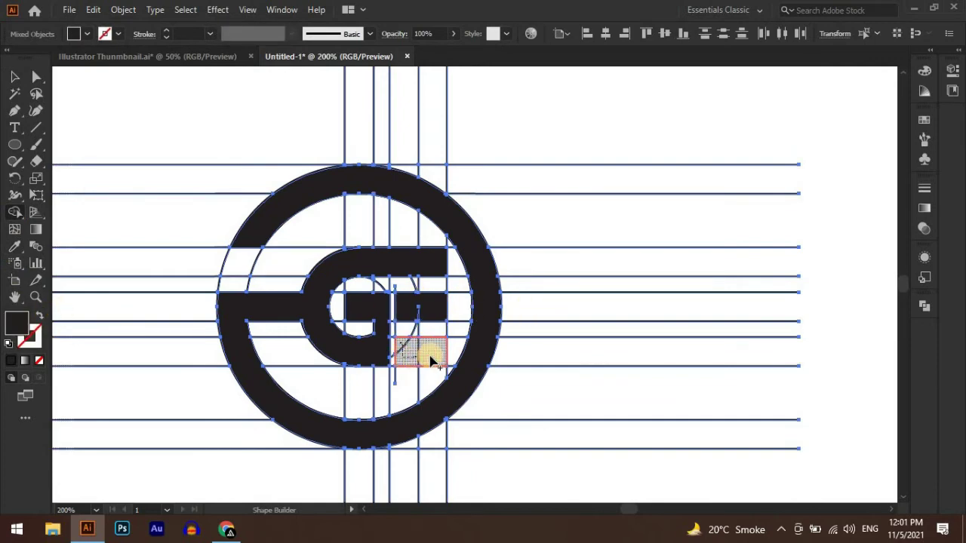
left_click(422, 351)
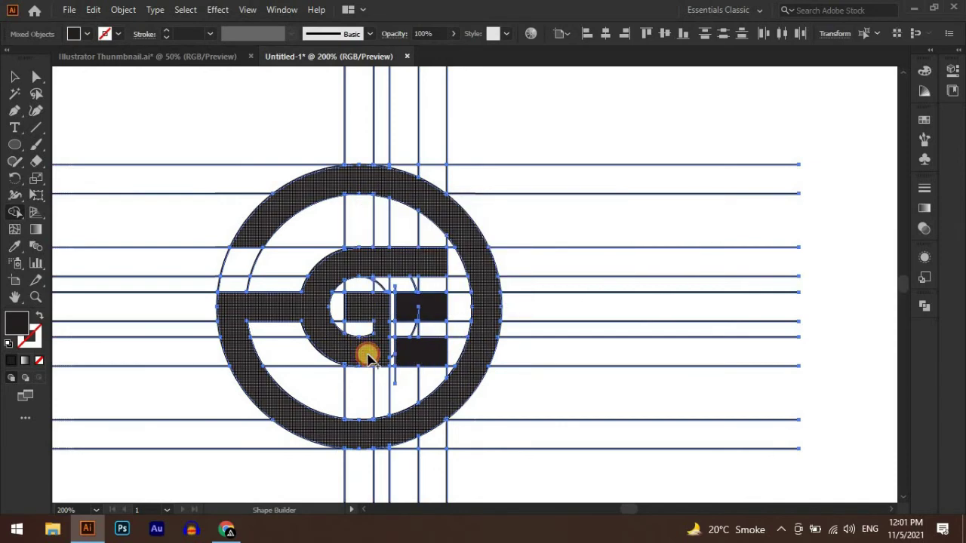
scroll(376, 333, "down", 1)
scroll(376, 333, "down", 1)
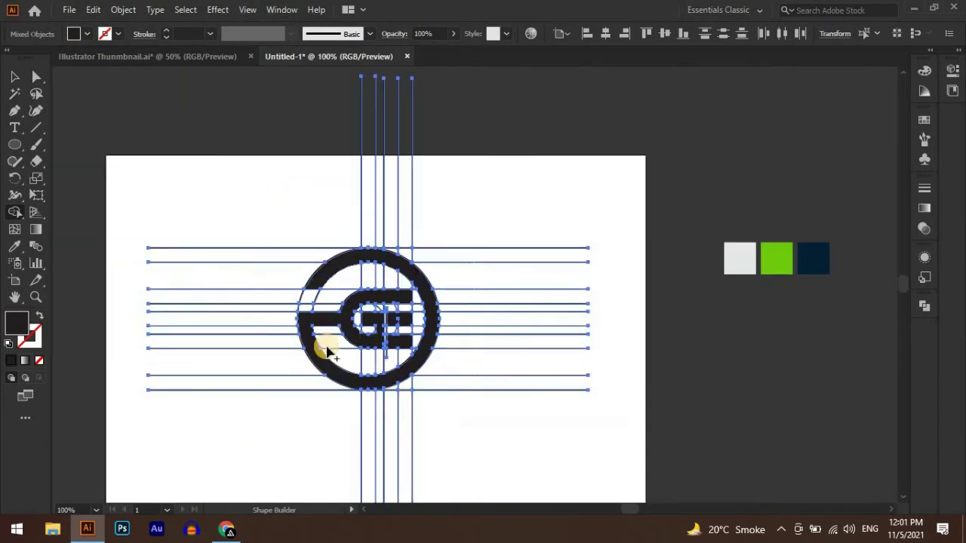
left_click_drag(268, 331, 304, 349)
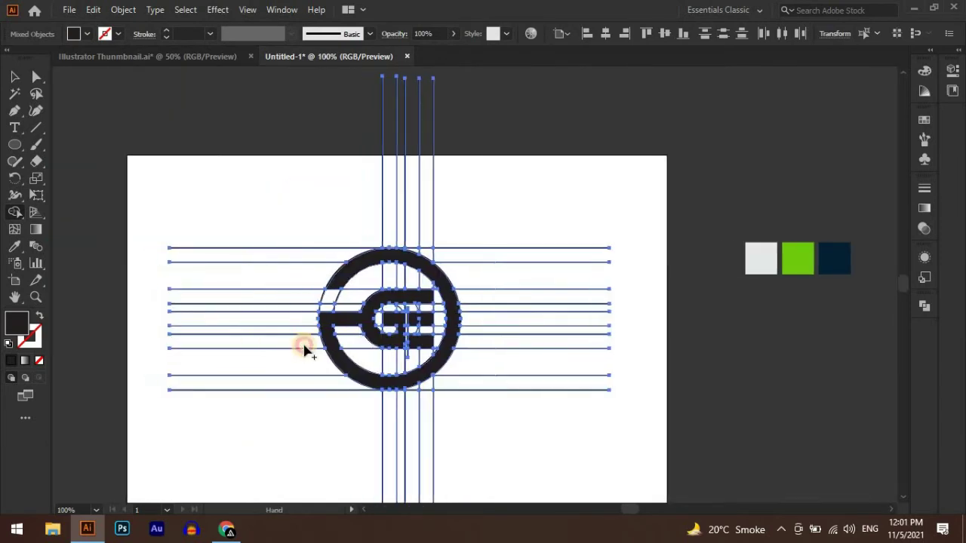
Select the logo's ring, G and E shapes and cut them via Edit > Cut
left_click(15, 79)
left_click(307, 121)
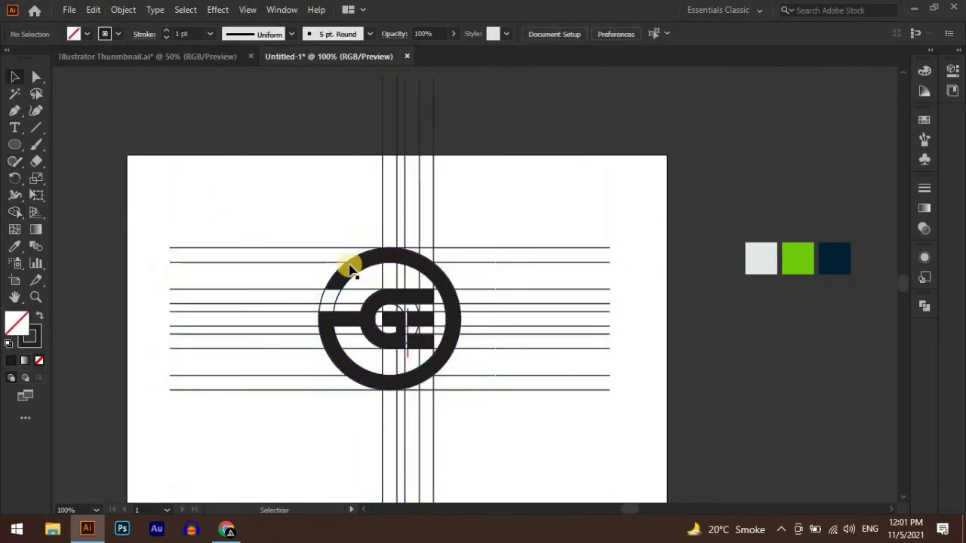
left_click(385, 294)
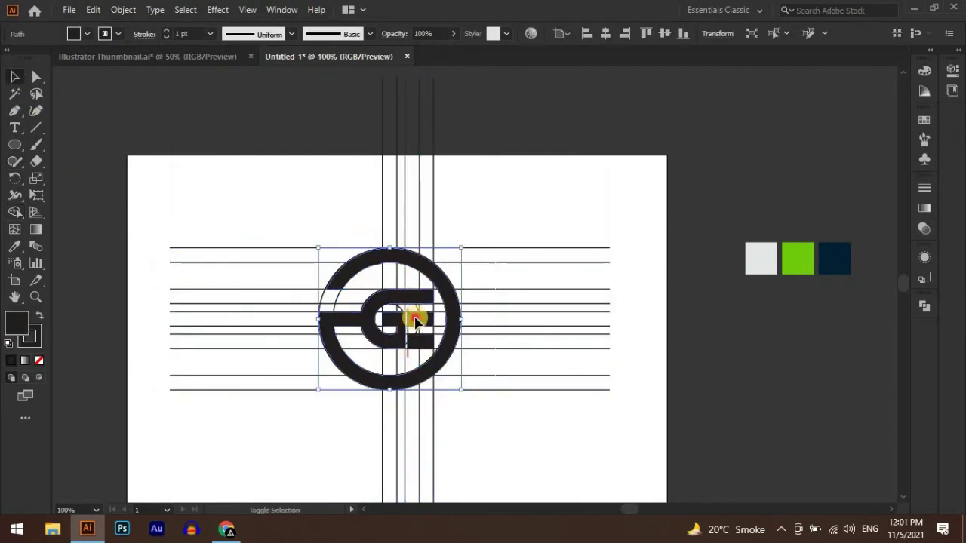
left_click(414, 321, "shift")
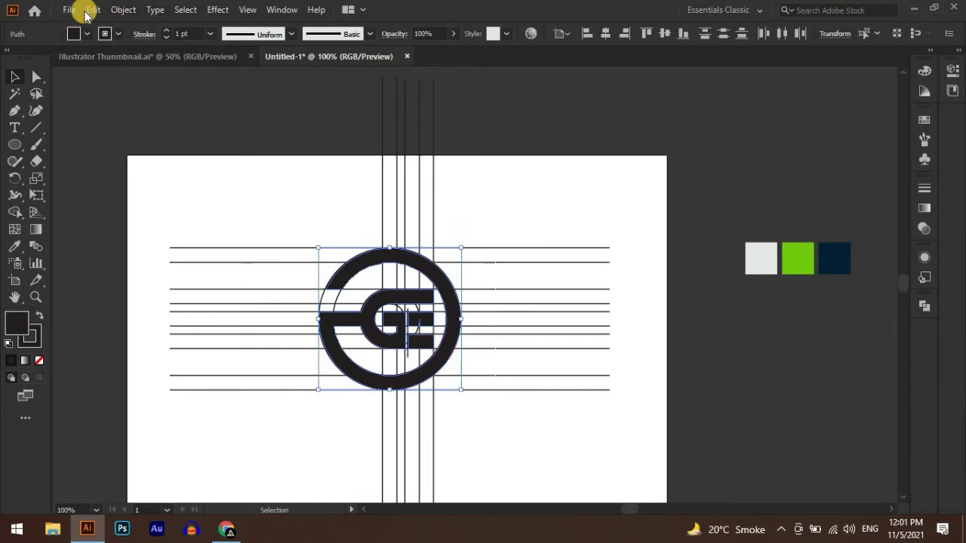
left_click(93, 9)
left_click(114, 64)
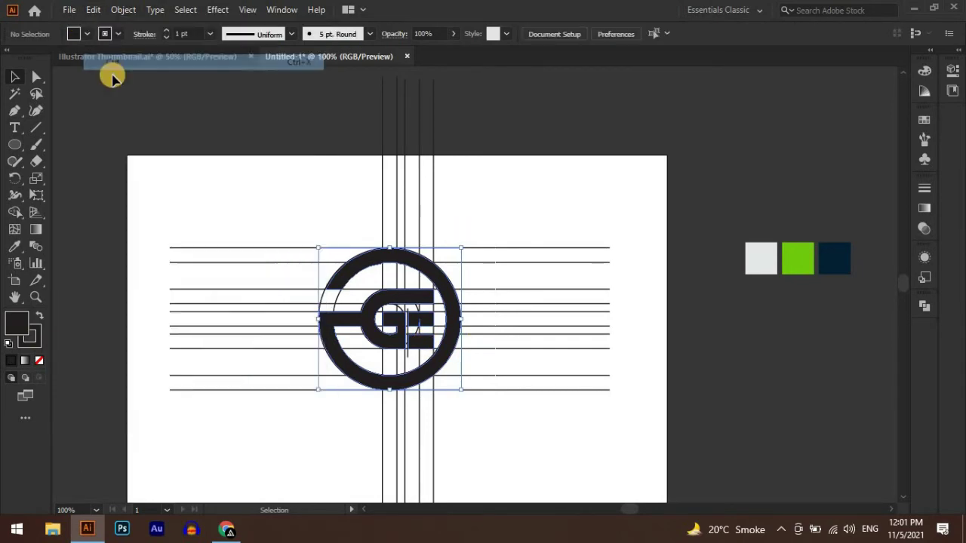
Delete all remaining construction guide lines and paste the logo back
left_click_drag(241, 183, 535, 413)
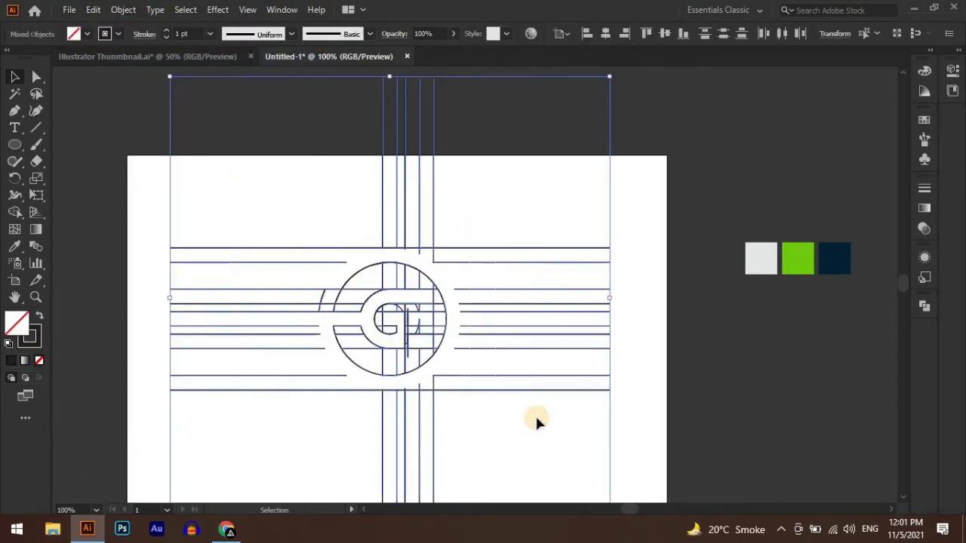
key("Delete")
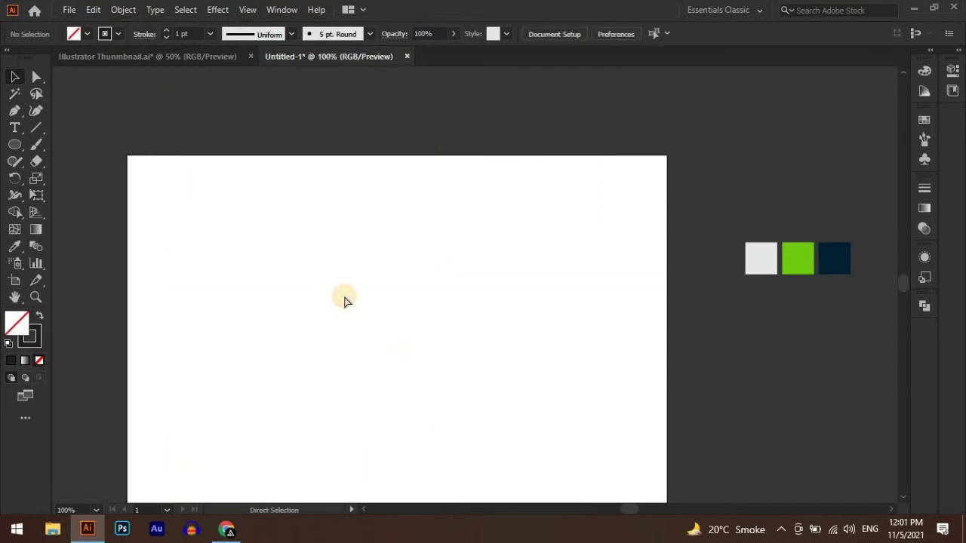
key("ctrl+v")
Reposition the pasted logo onto the white artboard
left_click_drag(577, 411, 379, 209)
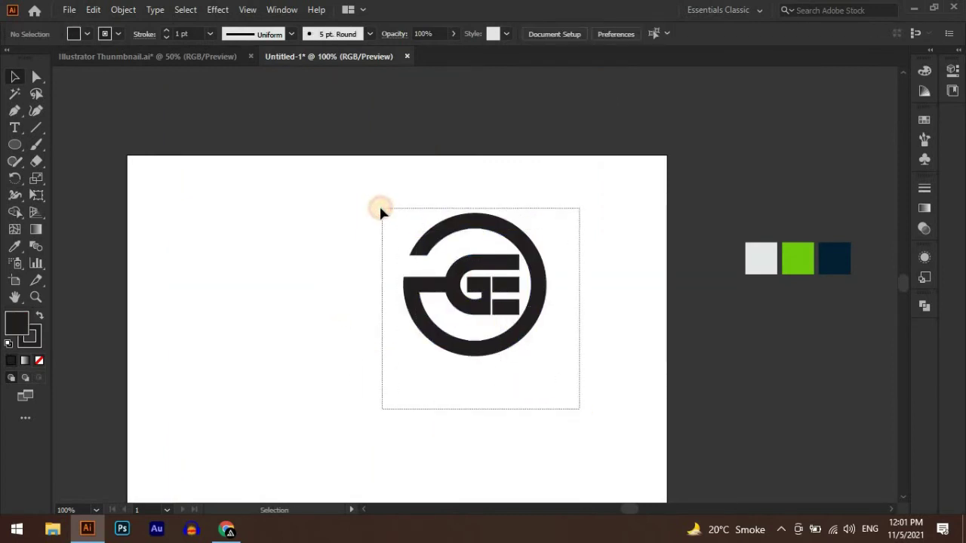
left_click_drag(535, 310, 826, 414)
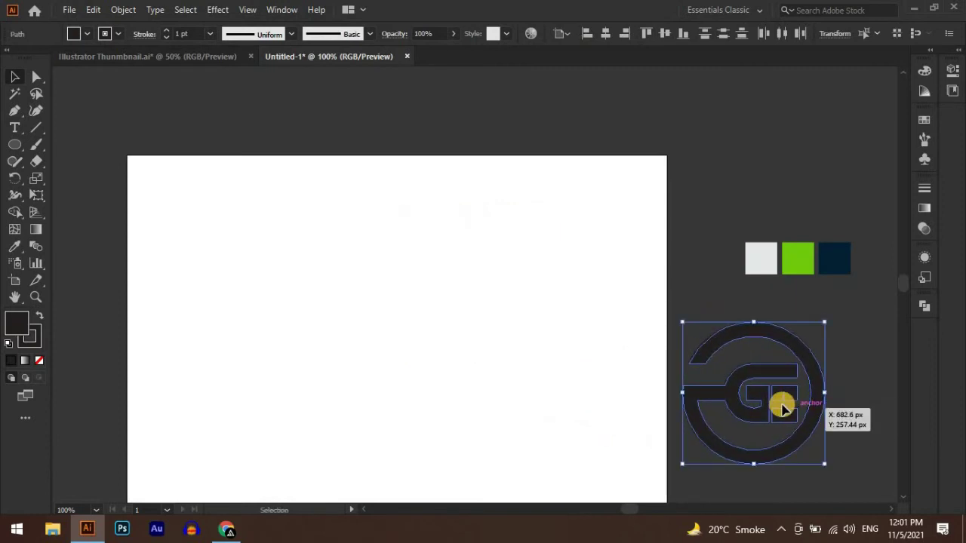
scroll(781, 405, "up", 1)
scroll(785, 400, "up", 1)
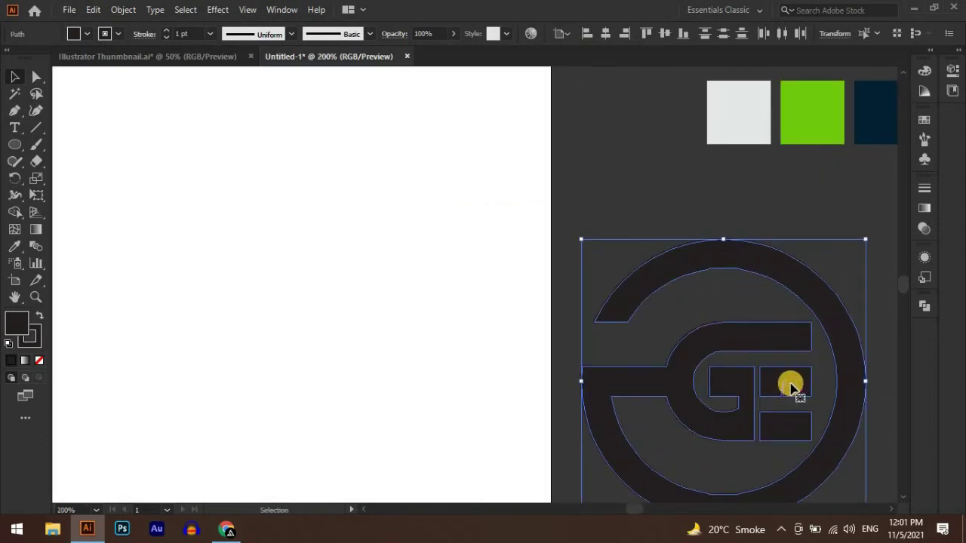
left_click_drag(790, 387, 355, 294)
Delete the E's middle bar and Alt-drag a copy of the bottom bar up level with the G's crossbar
left_click(425, 405)
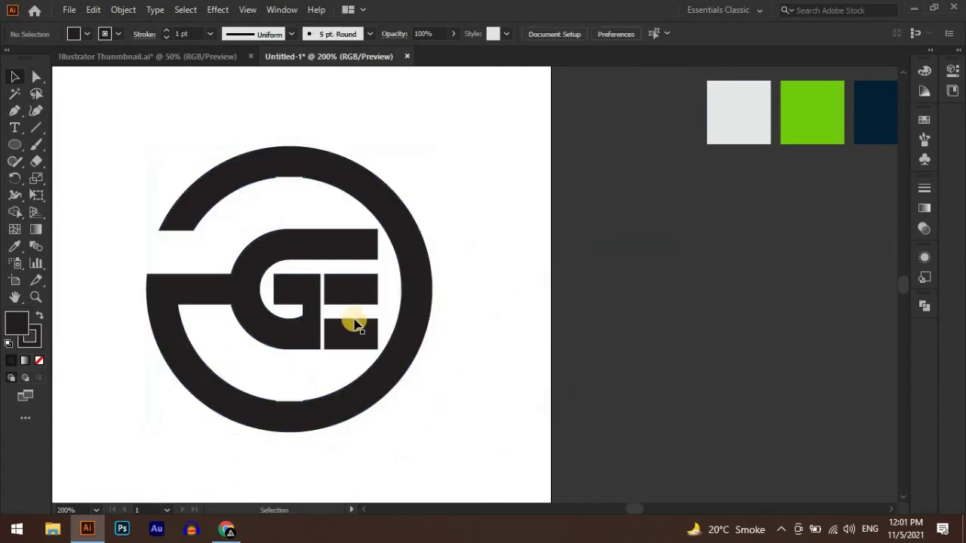
left_click(352, 289)
key("shift+m")
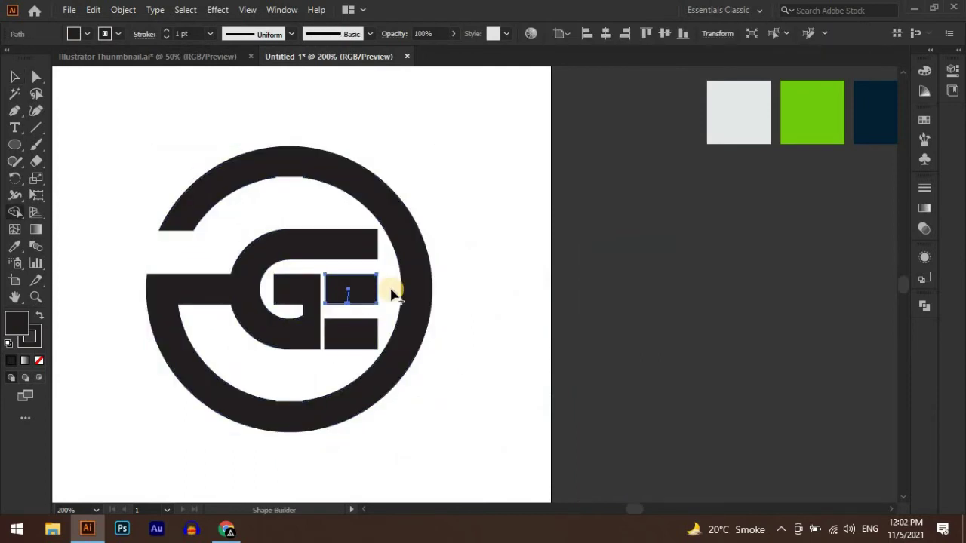
key("Delete")
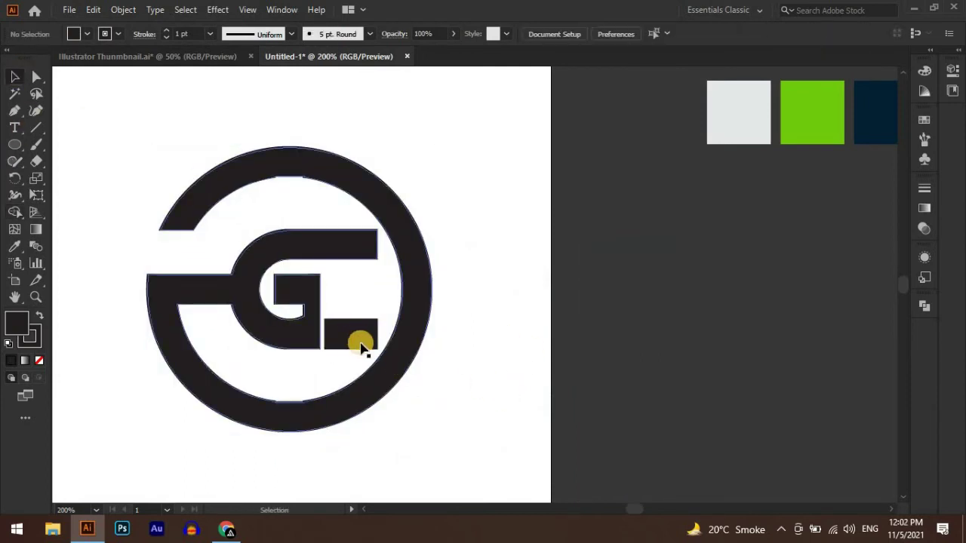
left_click_drag(352, 334, 360, 294, "alt")
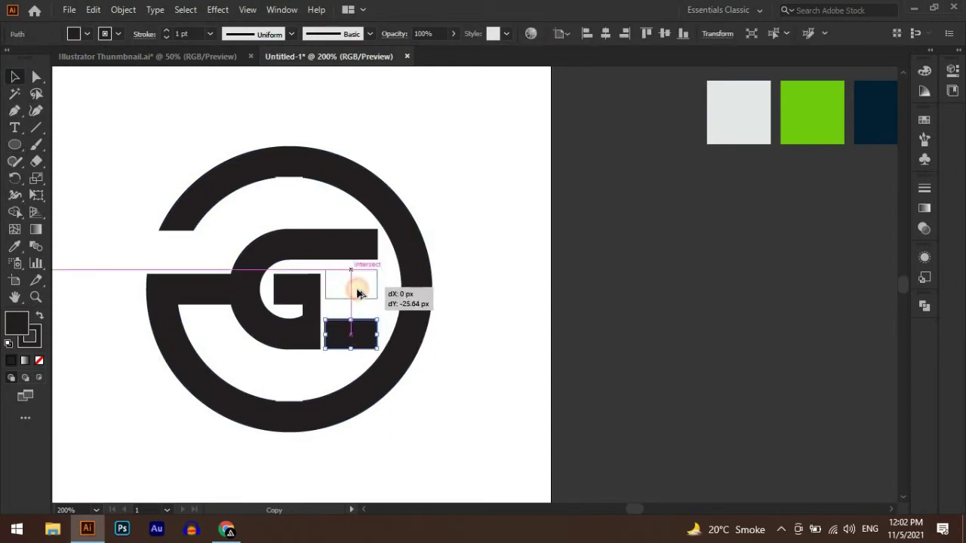
left_click_drag(360, 294, 360, 305)
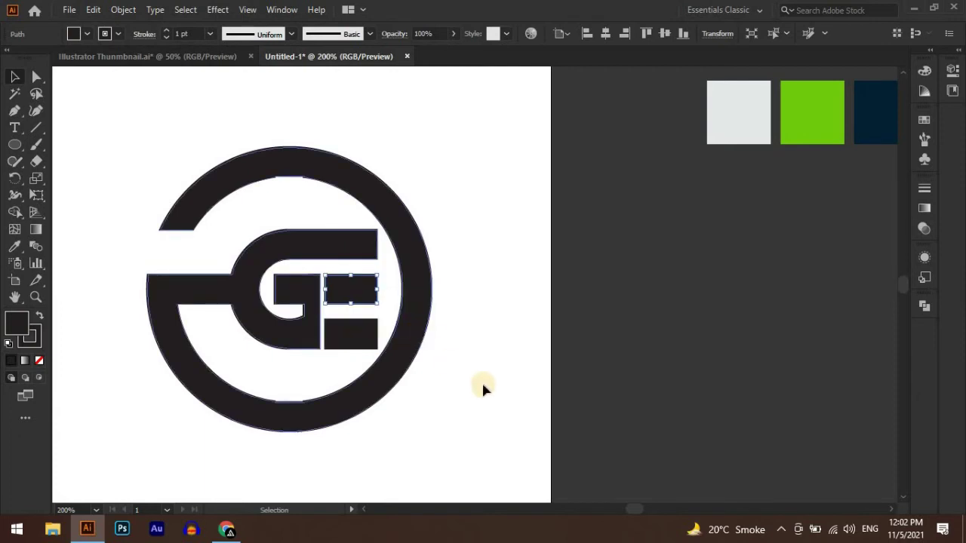
left_click(469, 388)
scroll(185, 334, "down", 1, "alt")
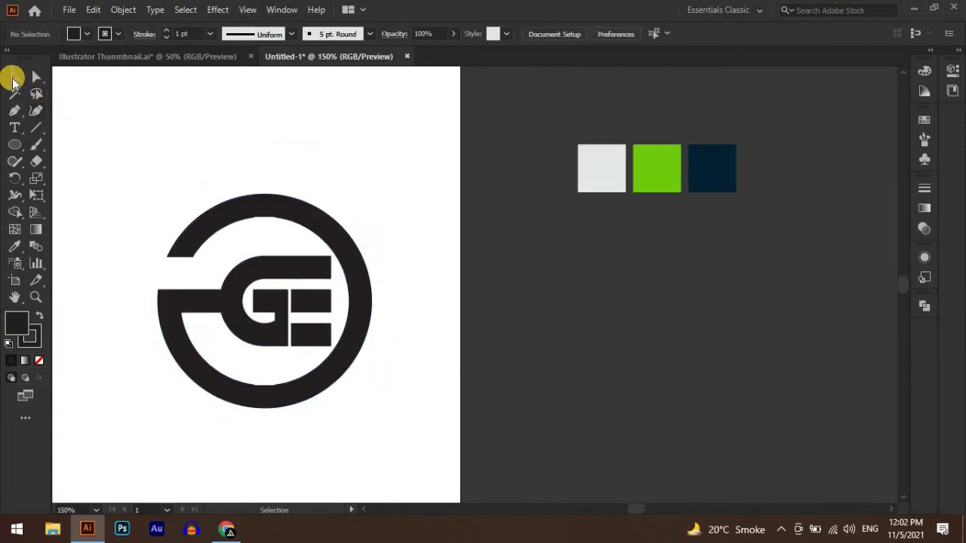
Move the finished logo off to the right of the artboard and zoom out
left_click_drag(106, 174, 400, 411)
left_click_drag(327, 367, 792, 427)
left_click_drag(533, 360, 662, 367)
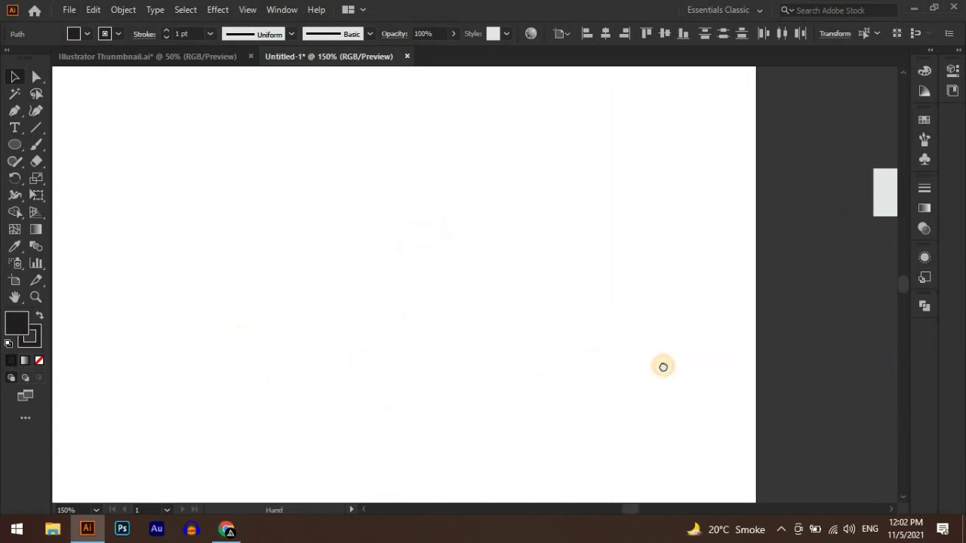
key("ctrl+minus")
key("ctrl+minus")
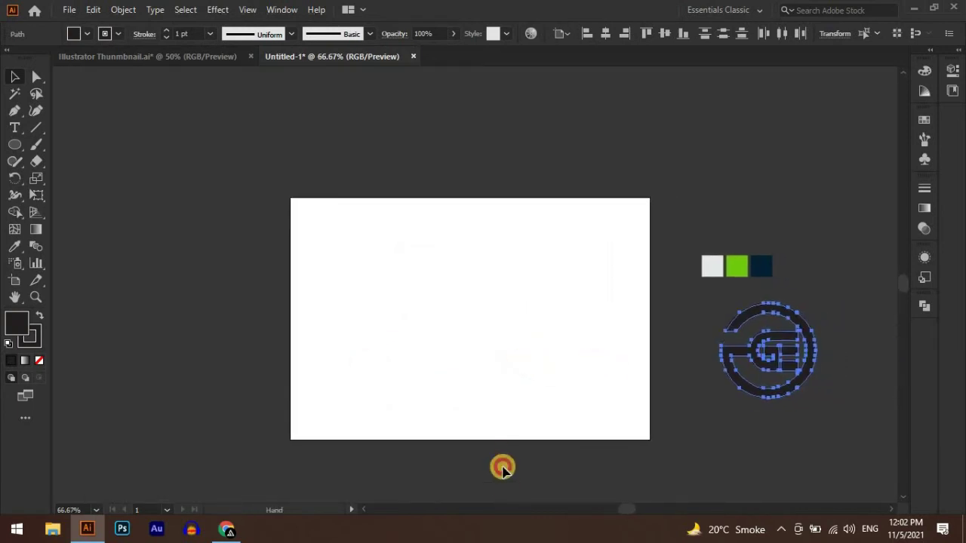
left_click(143, 208)
Draw a rectangle covering the whole artboard and fill it with the dark navy swatch
mouse_move(17, 149)
left_mouse_down()
mouse_move(63, 183)
mouse_move(74, 144)
left_mouse_up()
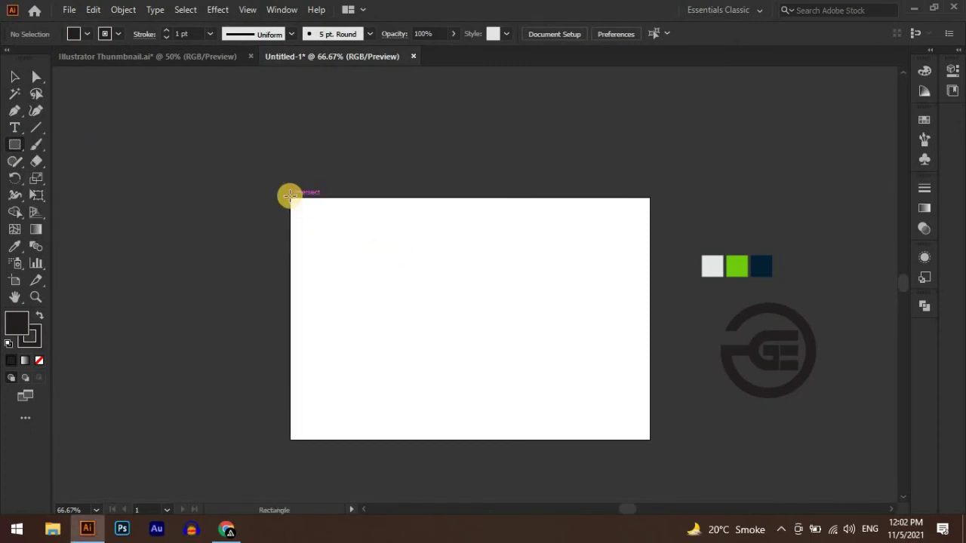
left_click_drag(291, 198, 649, 442)
left_click(14, 247)
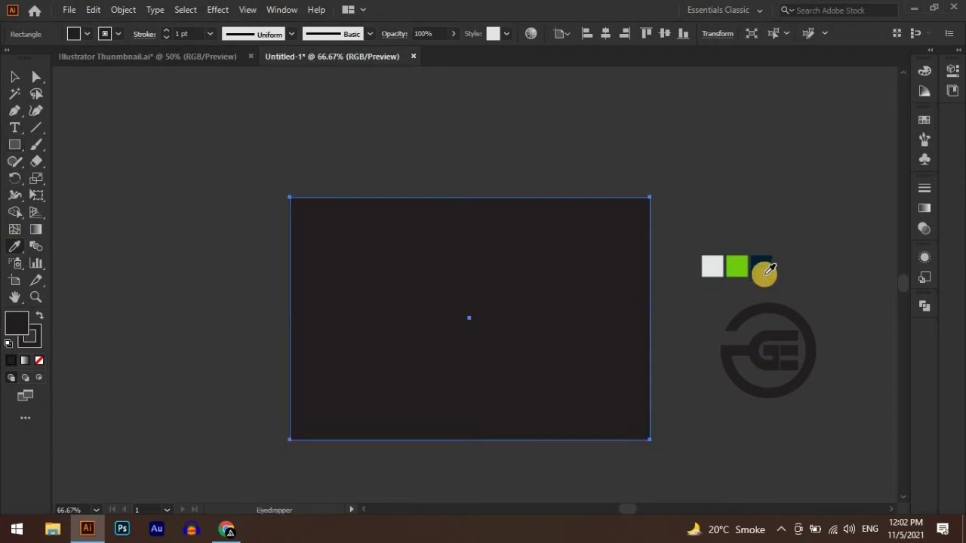
left_click(767, 266)
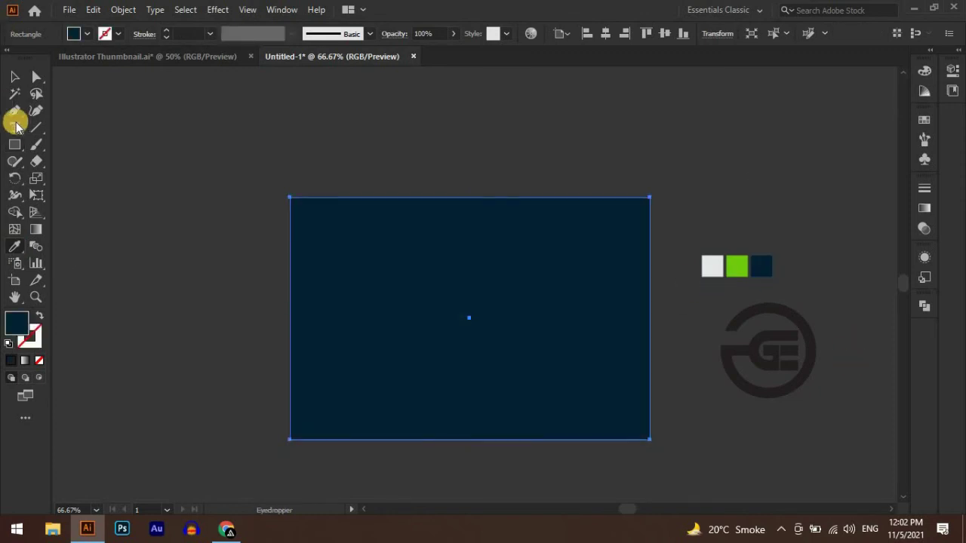
left_click(14, 77)
Colour the G logo with the green swatch using the Eyedropper
left_click(763, 397)
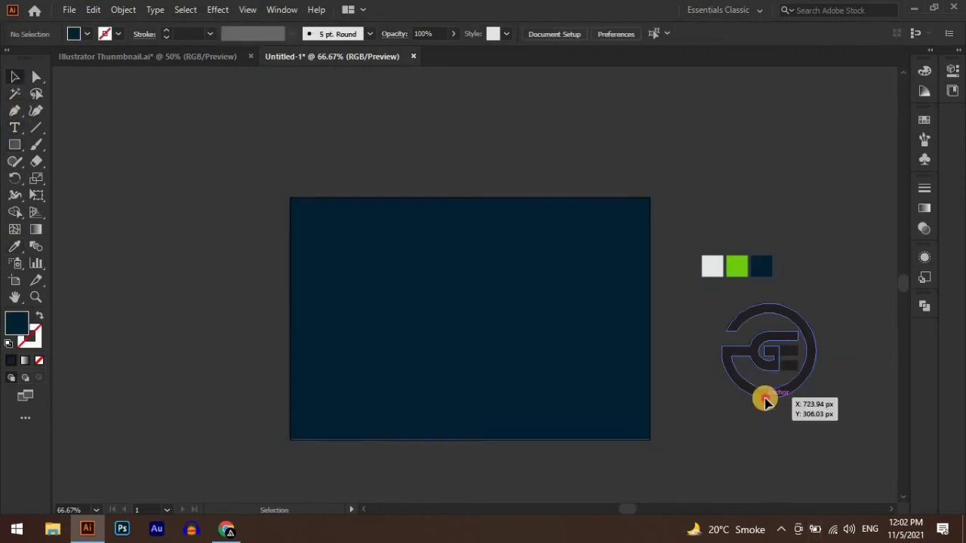
left_click(15, 249)
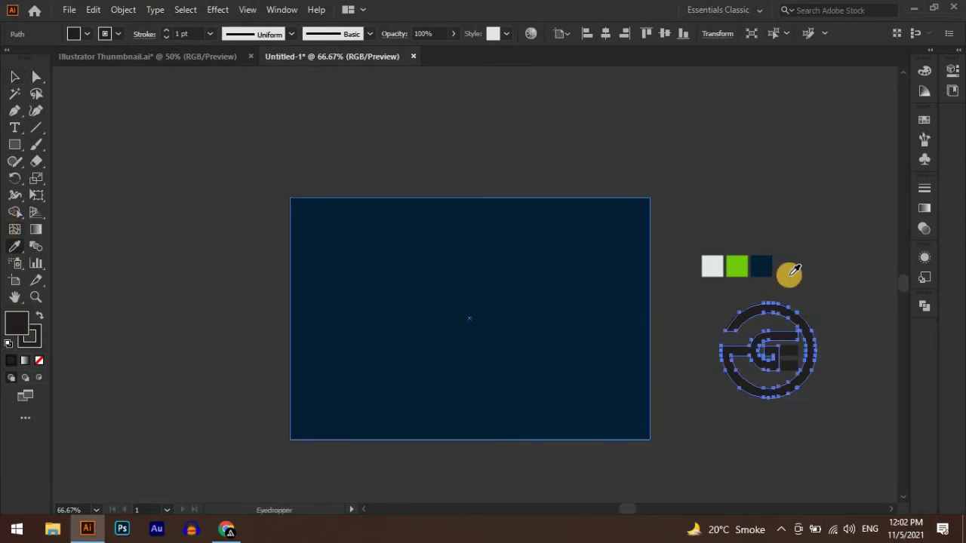
left_click(738, 266)
left_click(15, 77)
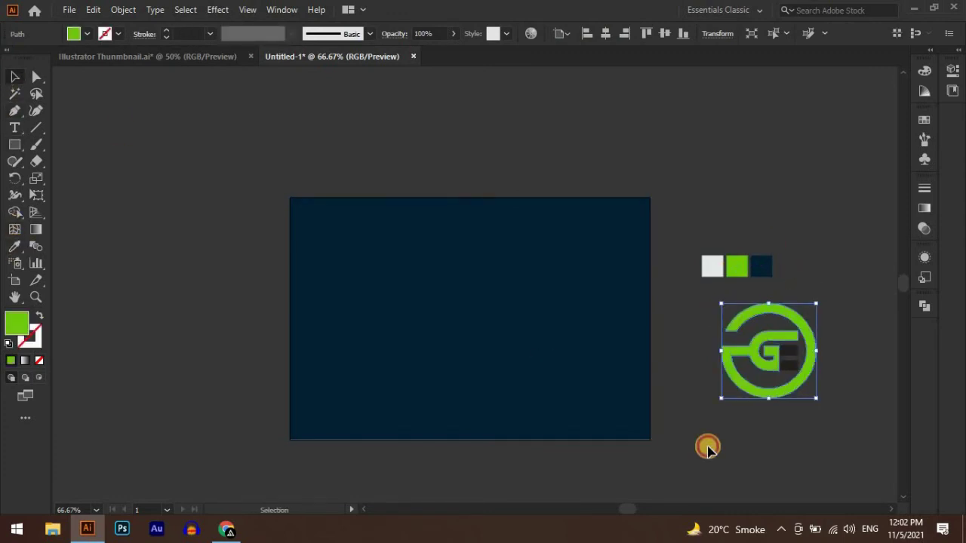
left_click(780, 457)
Make the two E bars white from the swatch, then group all logo pieces with Ctrl+G
left_click(794, 359)
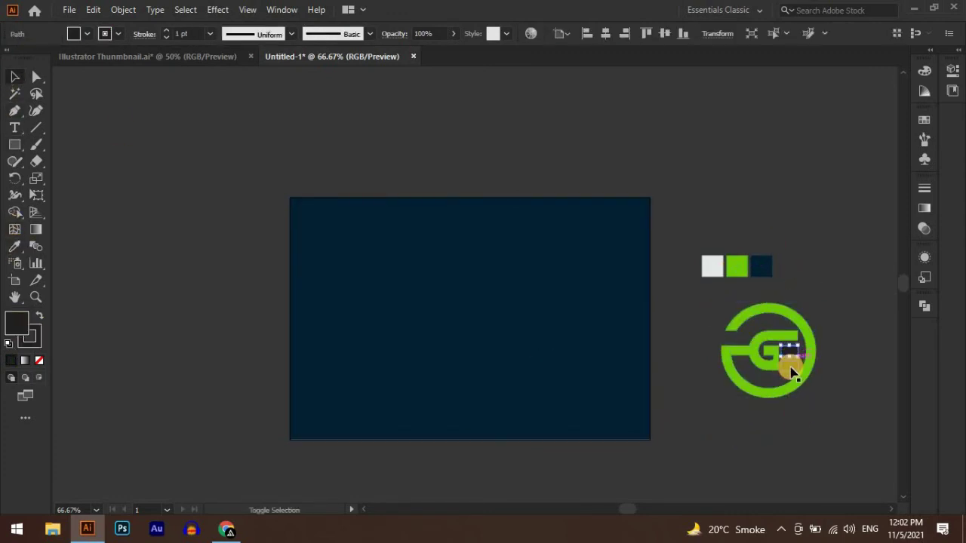
left_click(804, 375, "shift")
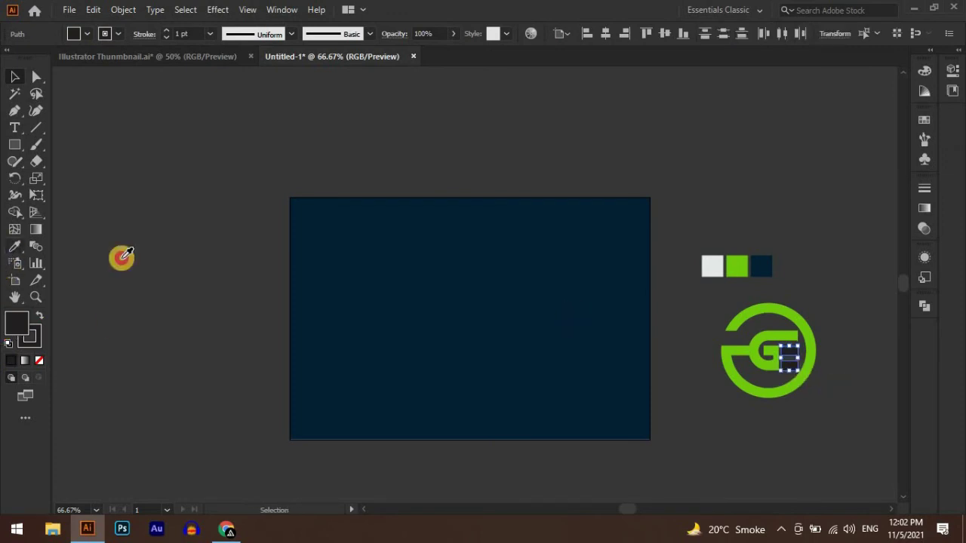
key("i")
left_click(718, 268)
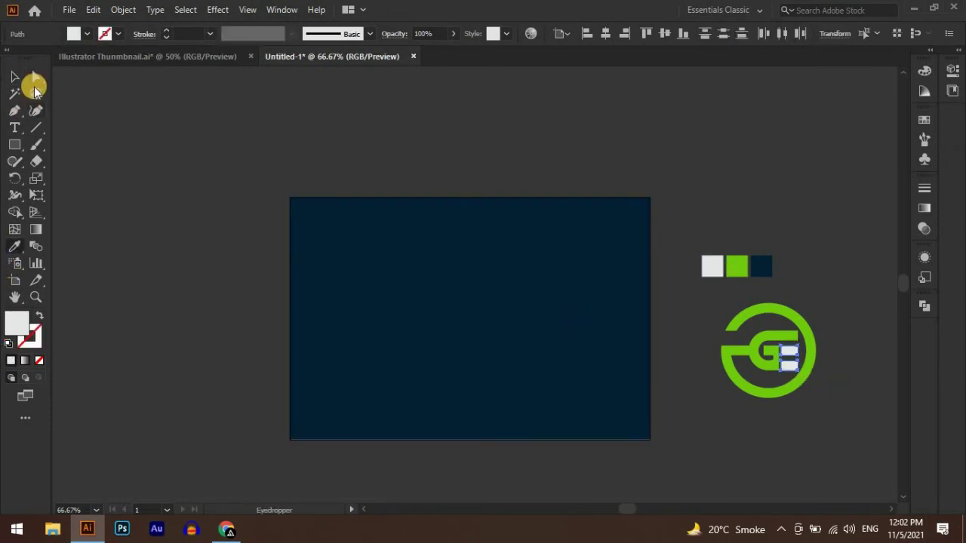
left_click(14, 77)
left_click_drag(848, 433, 701, 306)
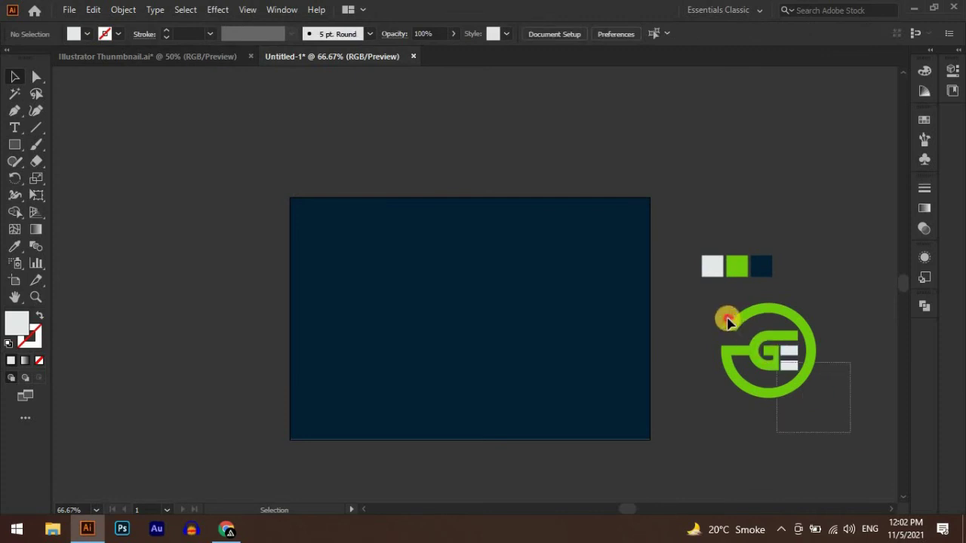
key("ctrl+g")
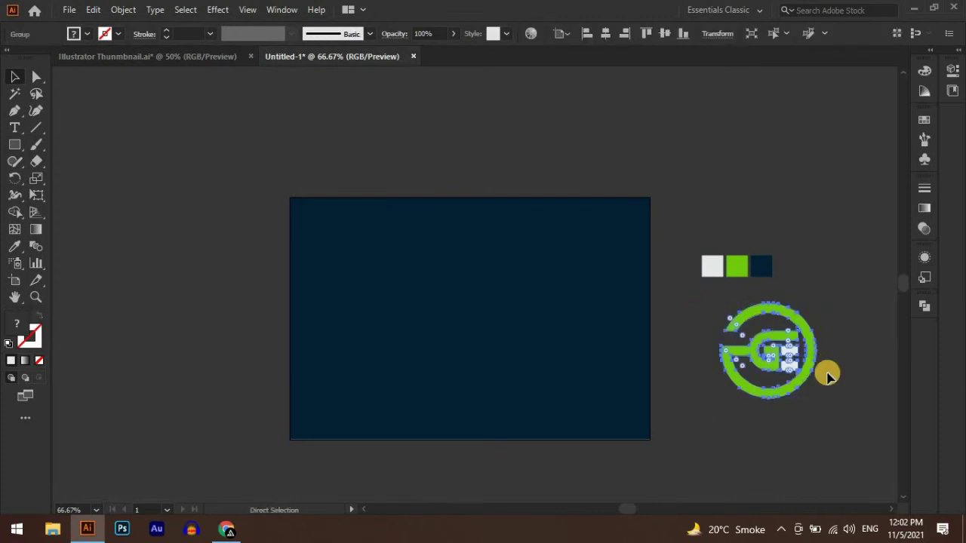
Move the logo group onto the navy artboard, bring it to front, enlarge it to about 250 px and centre it
left_click_drag(807, 375, 507, 350)
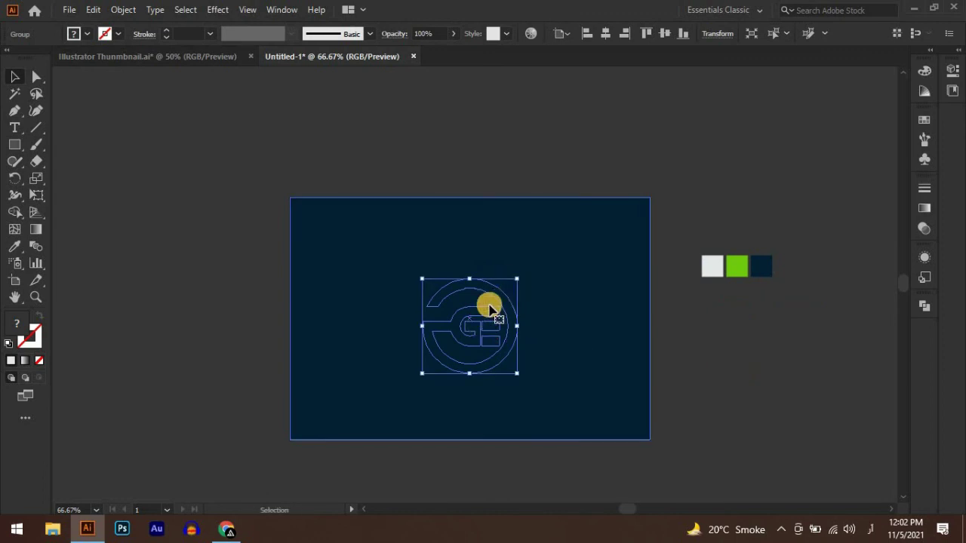
right_click(489, 316)
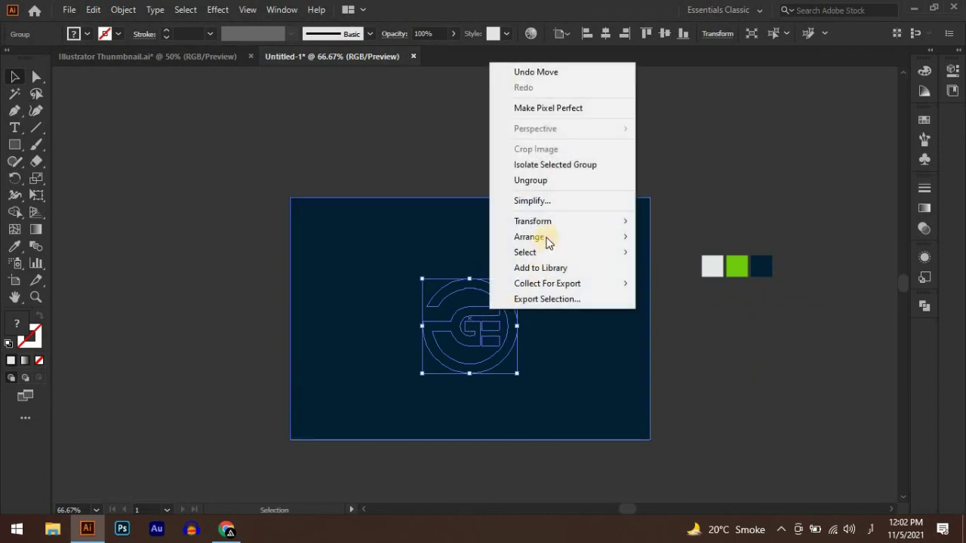
left_click(674, 236)
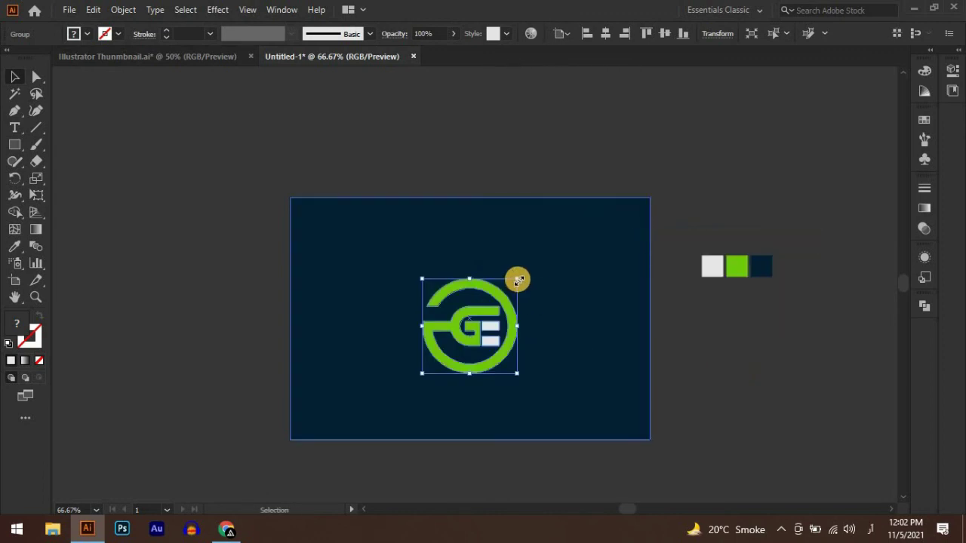
mouse_move(518, 279)
left_mouse_down()
mouse_move(510, 328)
mouse_move(503, 314)
left_mouse_up()
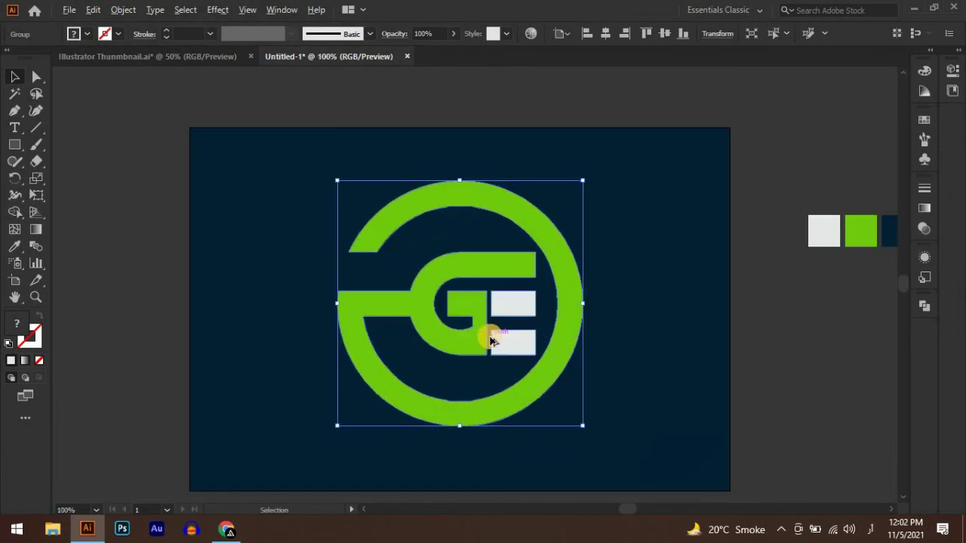
scroll(559, 403, "up", 1)
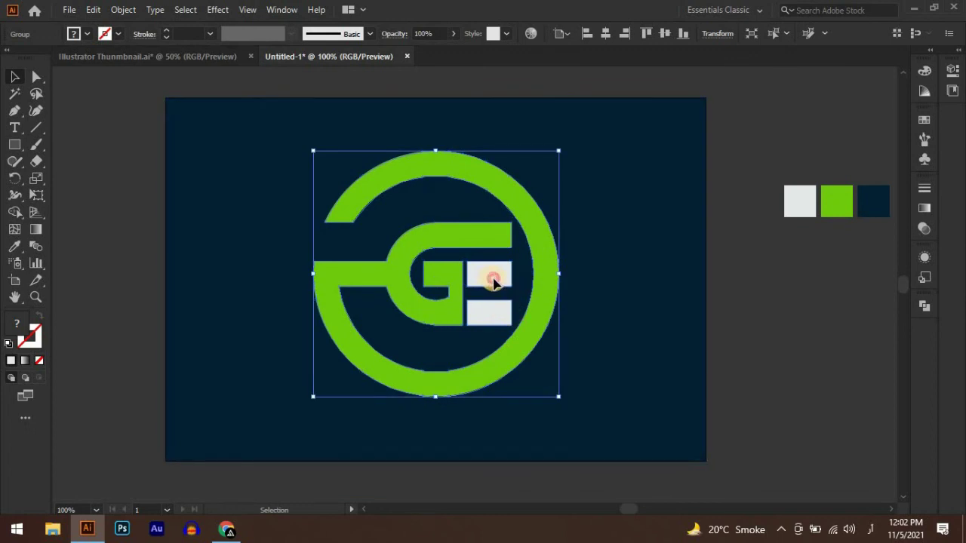
left_click_drag(506, 313, 492, 276)
Add the text 'Concept = G+E' in Adobe Arabic, coloured with the light grey swatch
left_click(771, 330)
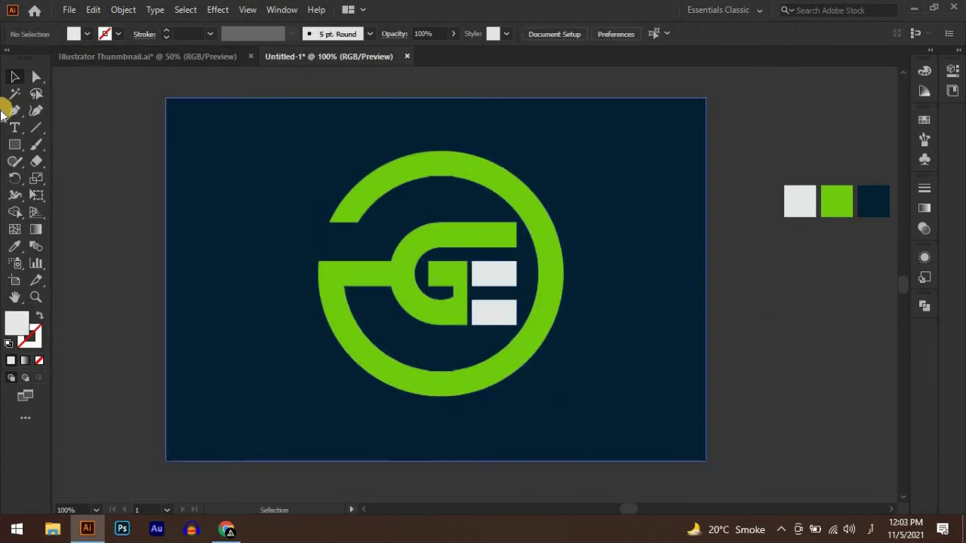
left_click(14, 130)
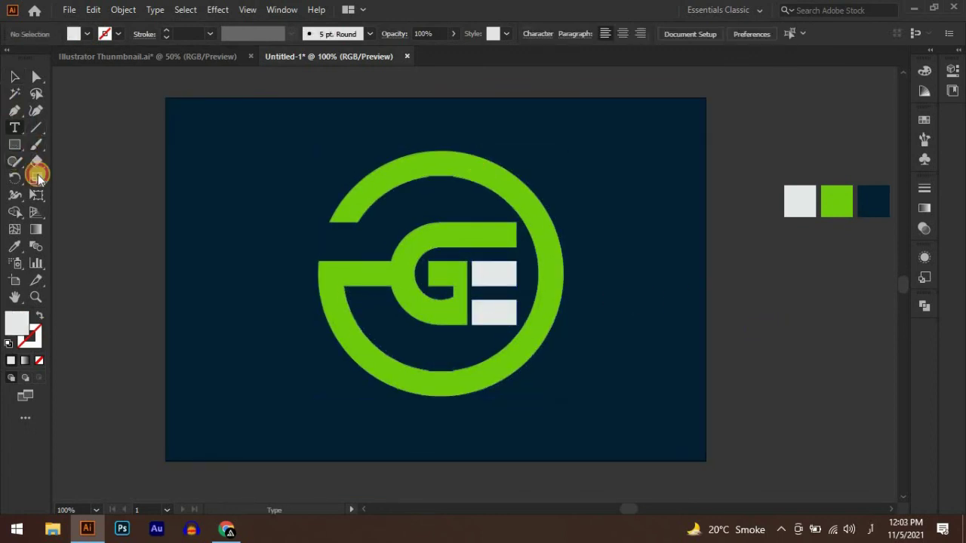
left_click(246, 409)
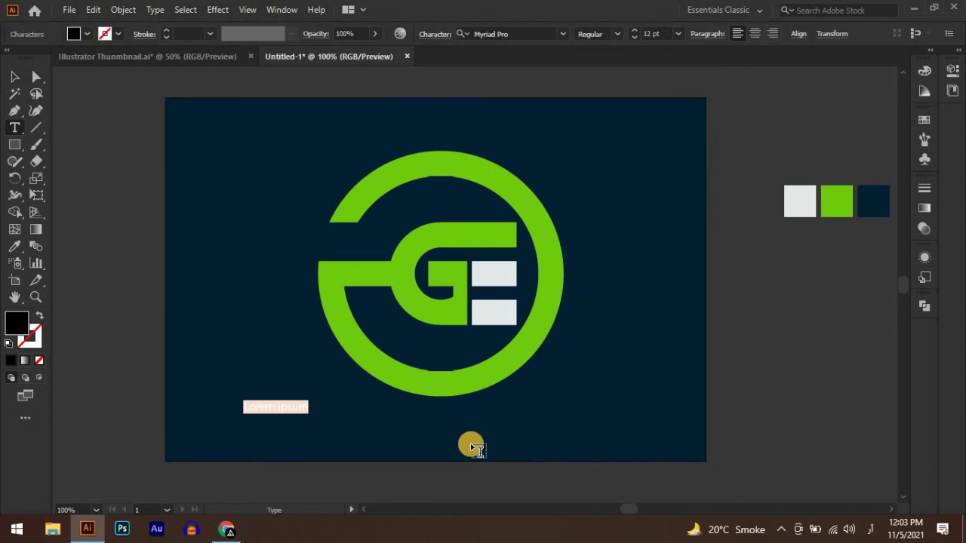
key("BackSpace")
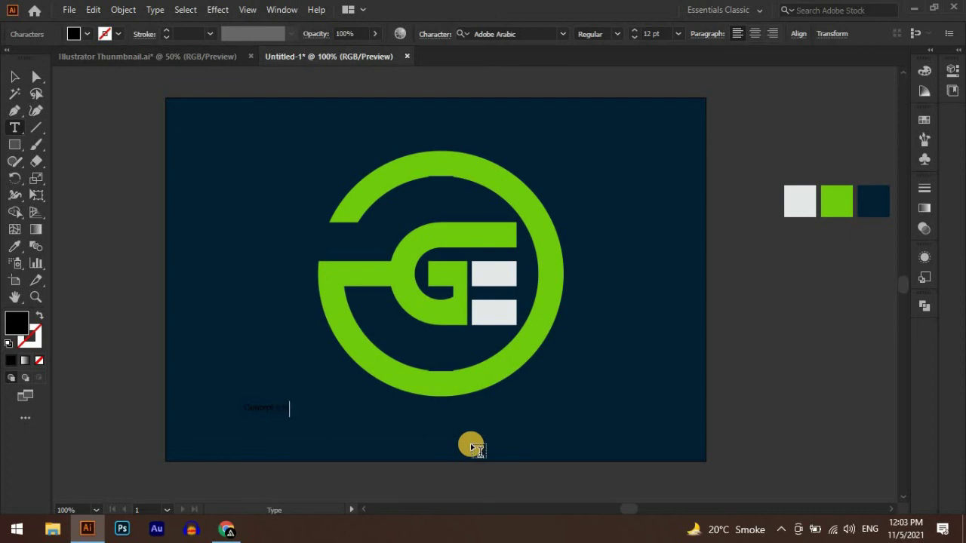
left_click(15, 250)
left_click(498, 276)
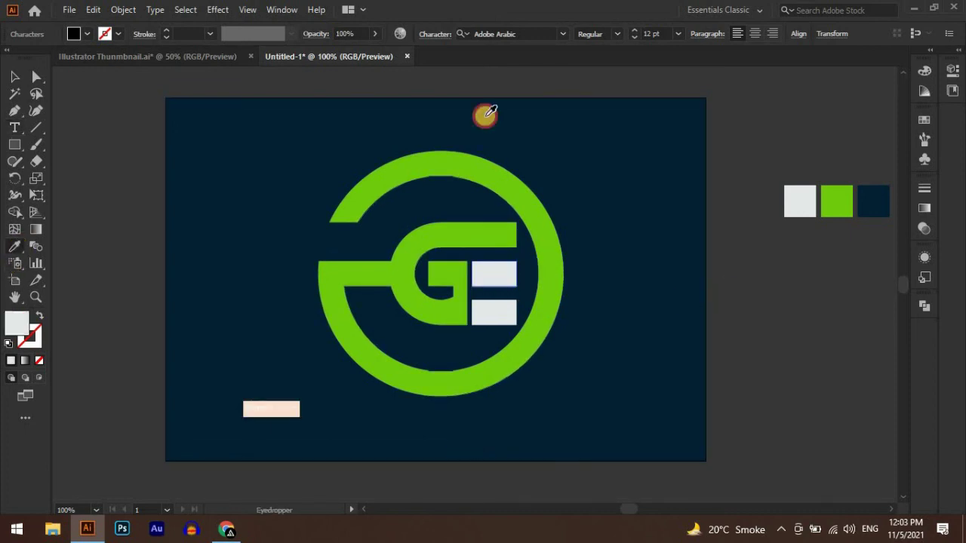
Enlarge the caption and centre it beneath the logo
left_click(15, 76)
left_click(298, 406)
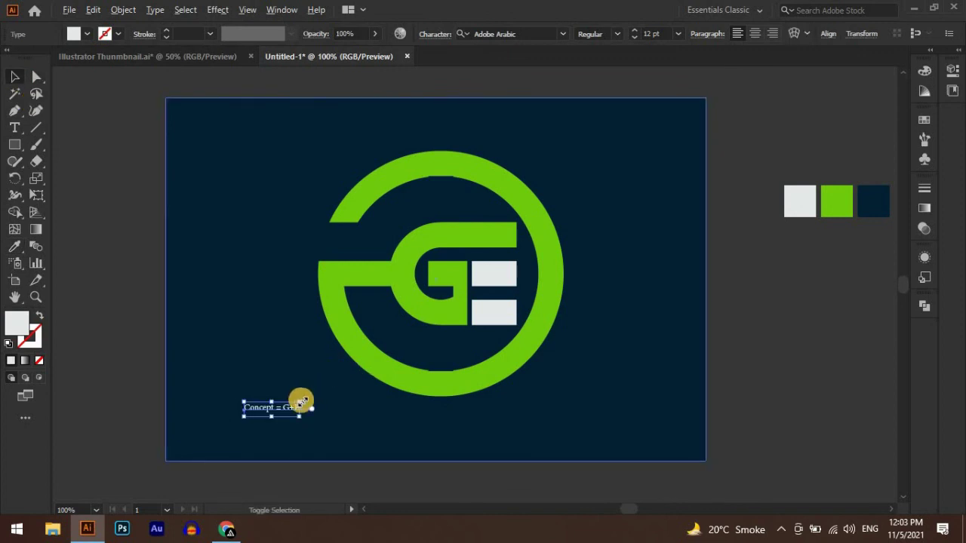
left_click_drag(301, 401, 400, 375)
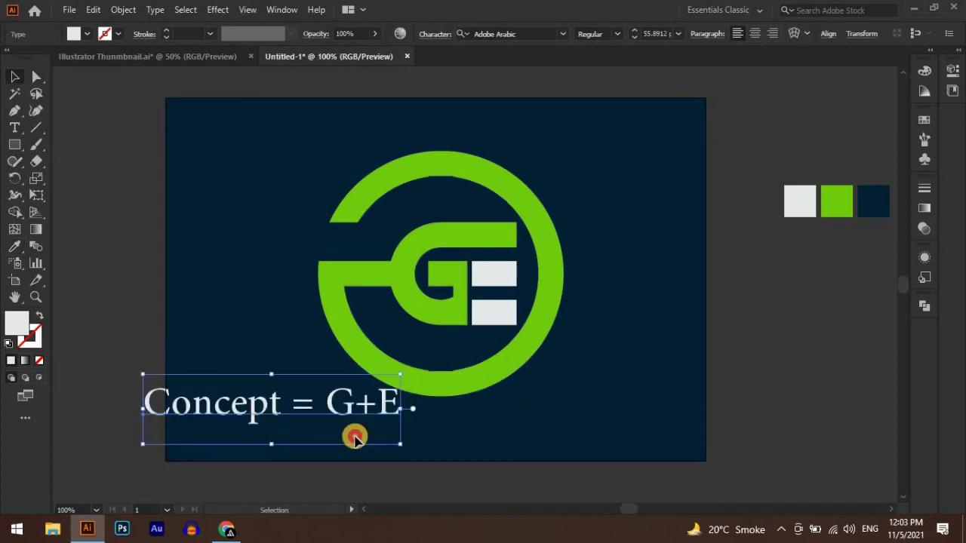
left_click_drag(354, 438, 410, 445)
left_click(621, 485)
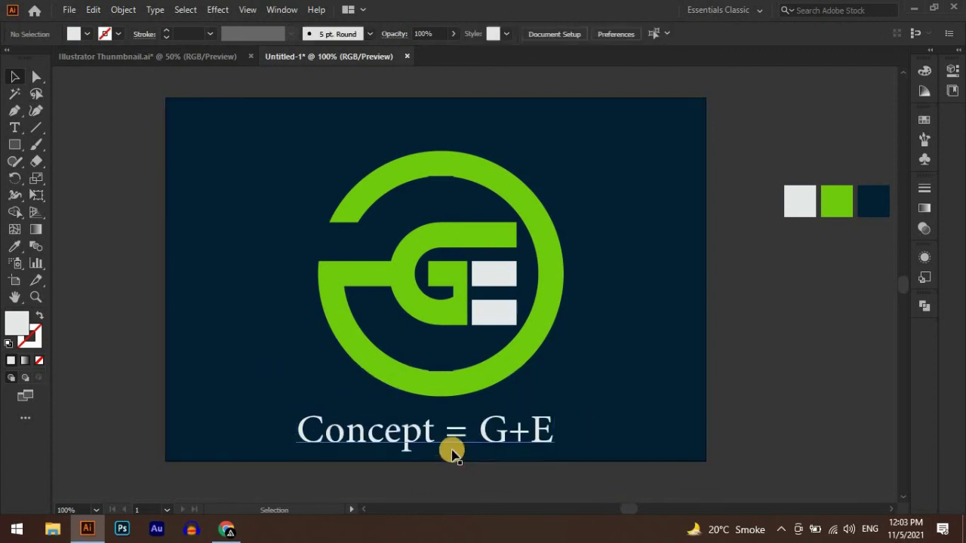
left_click_drag(431, 447, 454, 446)
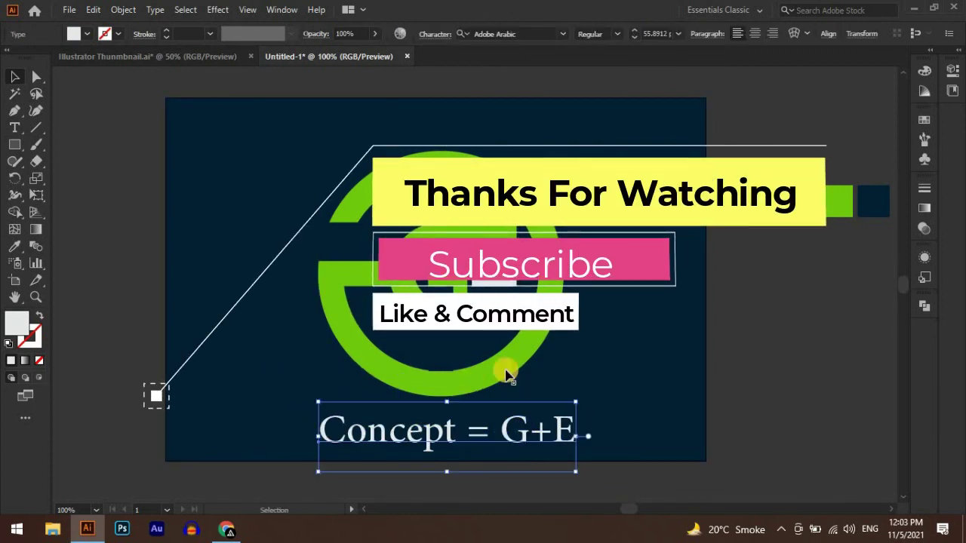